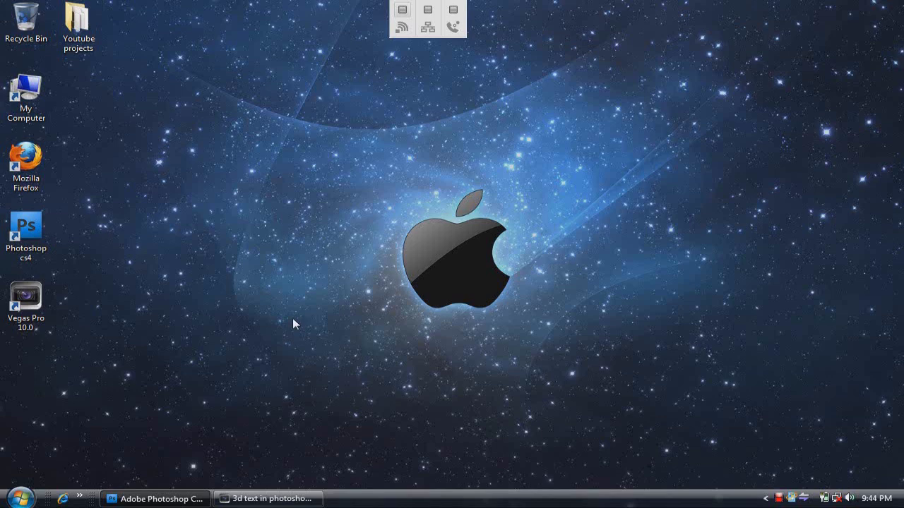
Step: Restore Photoshop, nudge the example text in two example documents, then switch to put in description.jpg
left_click(179, 497)
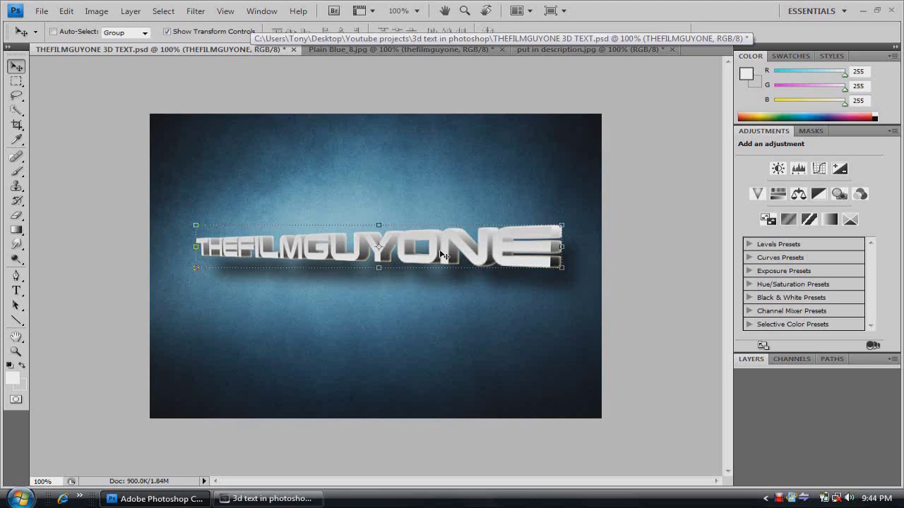
mouse_move(441, 255)
left_mouse_down()
mouse_move(429, 204)
mouse_move(441, 242)
mouse_move(428, 210)
mouse_move(440, 256)
mouse_move(432, 265)
left_mouse_up()
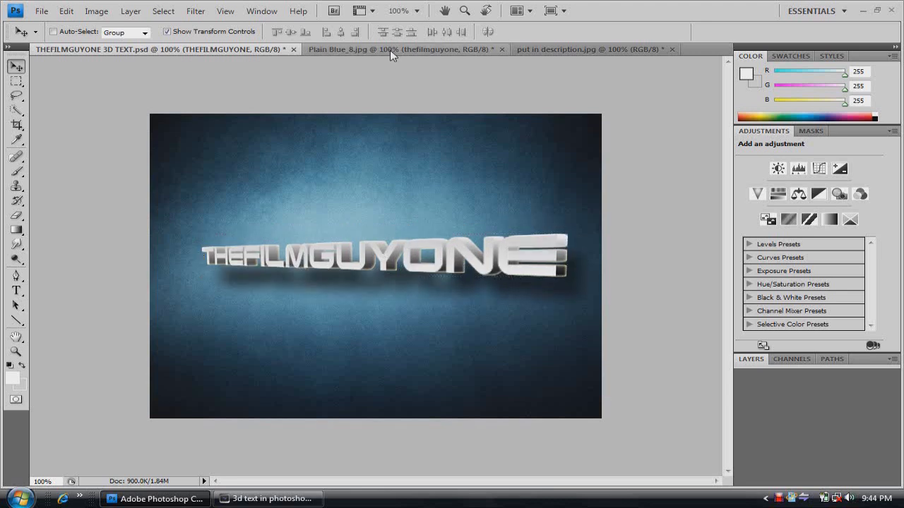
left_click(426, 51)
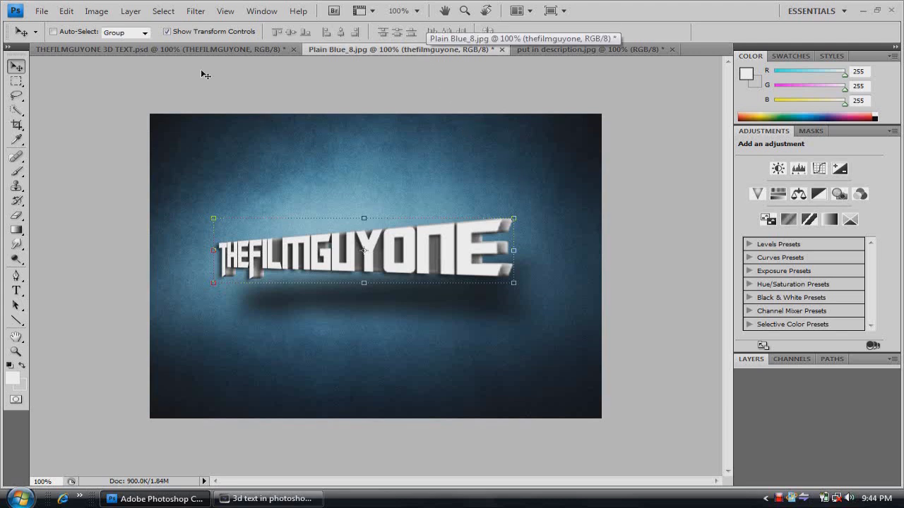
left_click_drag(435, 269, 445, 248)
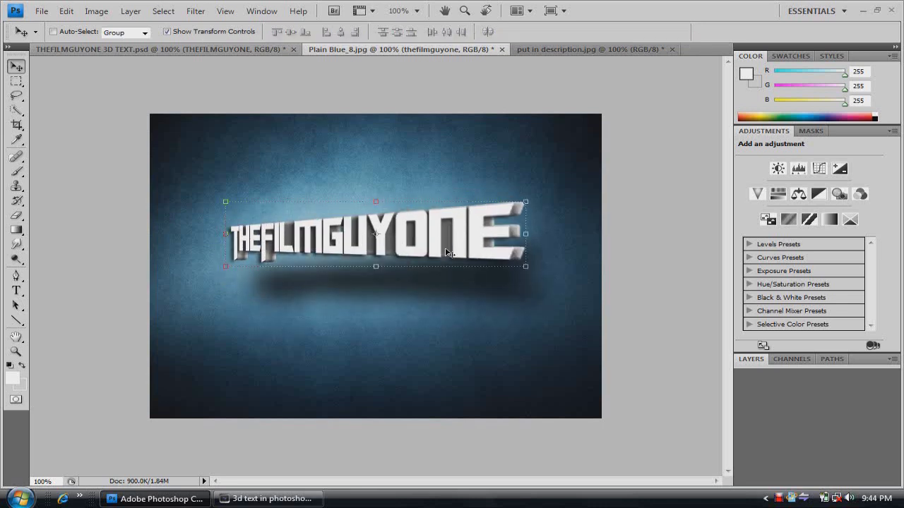
left_click(573, 49)
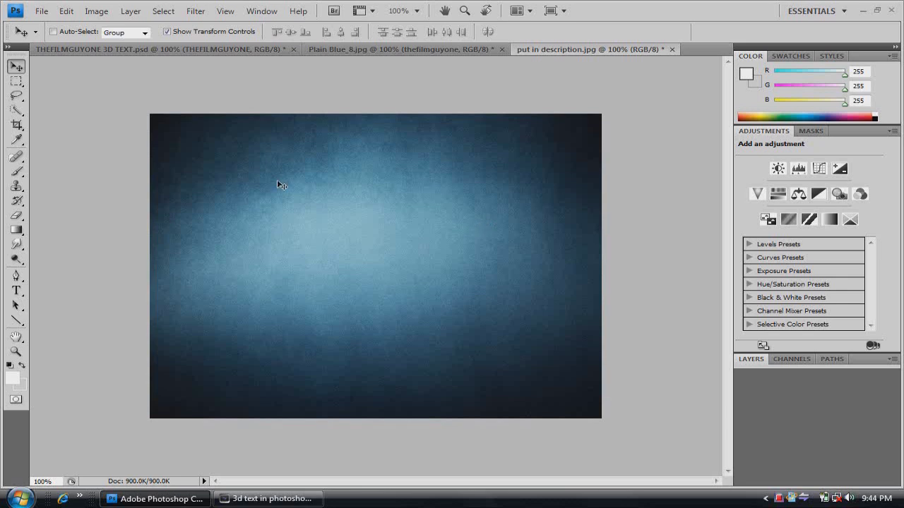
Step: Type 'TALKnow' left of centre in white 60 pt Transformers font
left_click(16, 290)
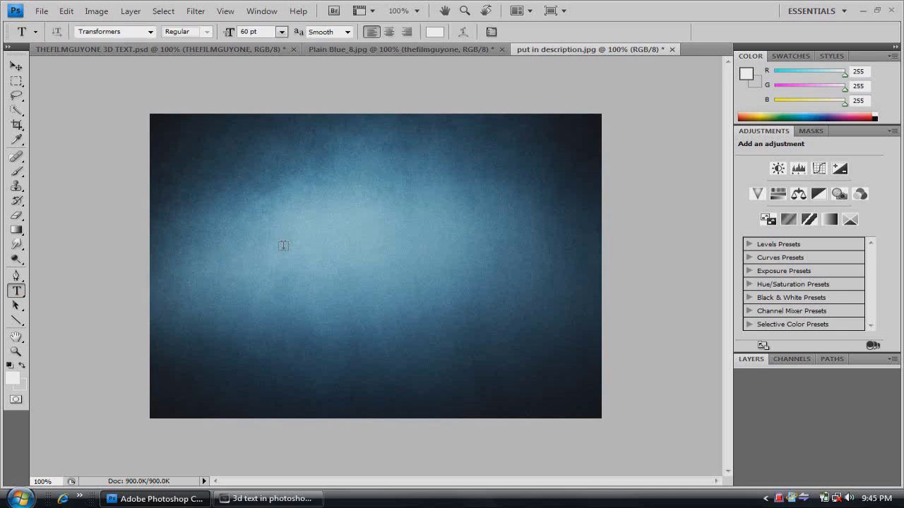
left_click(284, 246)
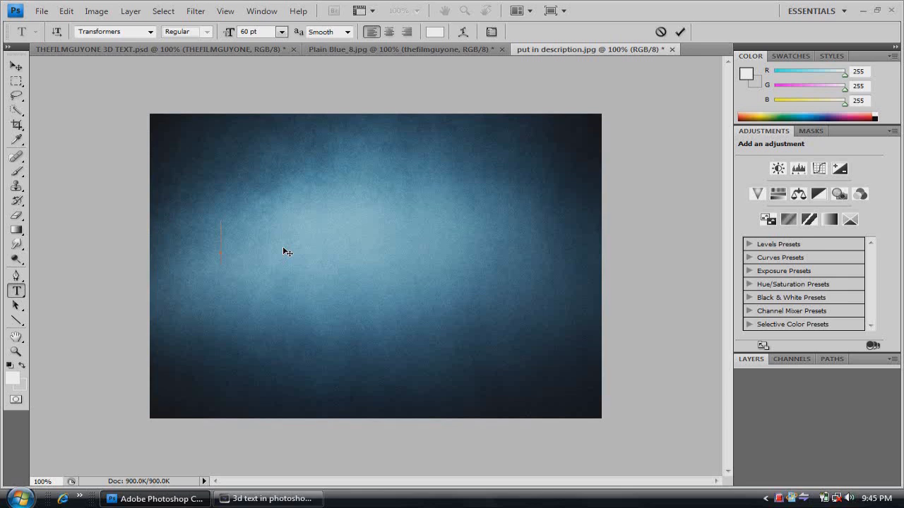
type("TALK")
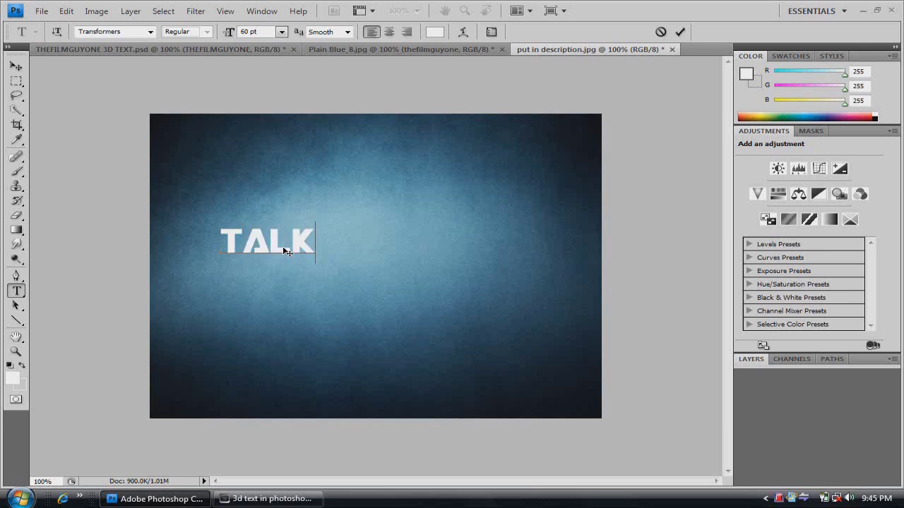
type("1")
key("BackSpace")
type("now")
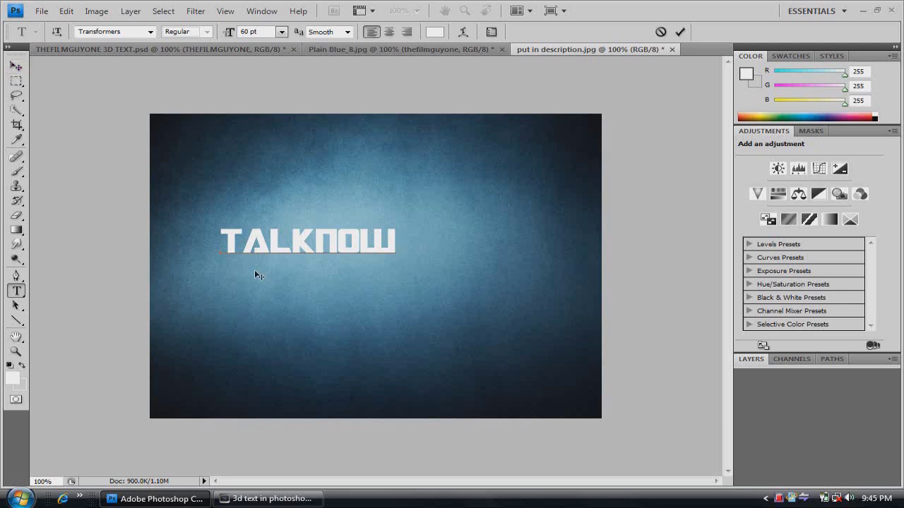
Step: Drag the TALKnow text to the canvas centre and rasterize the Talknow type layer
left_click(17, 66)
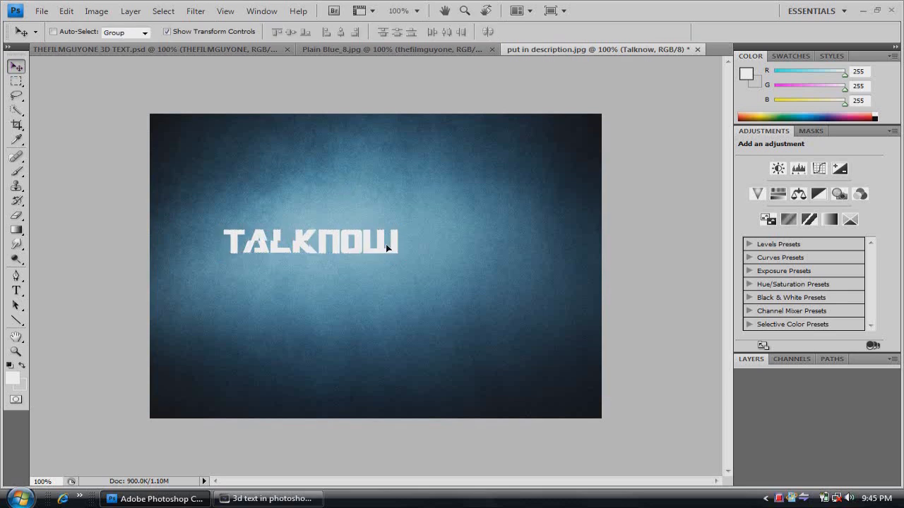
left_click_drag(352, 242, 396, 249)
left_click(789, 358)
left_click(750, 359)
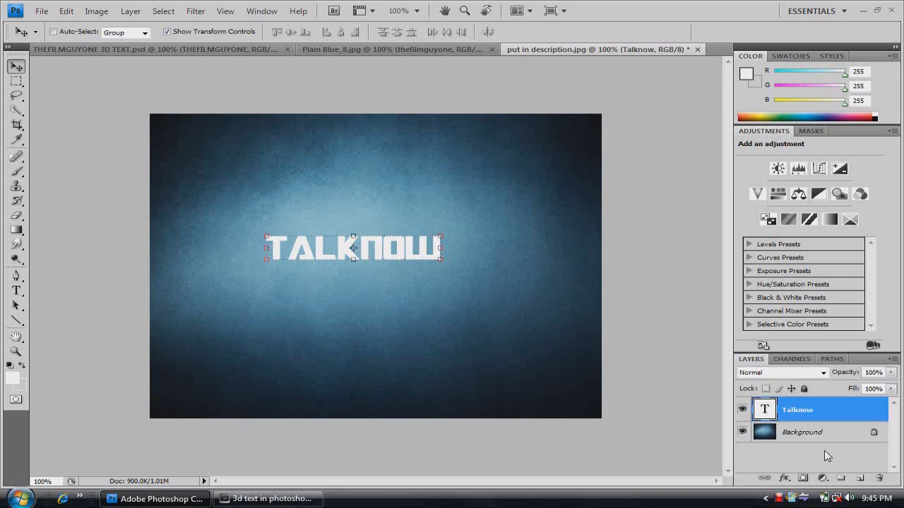
right_click(818, 411)
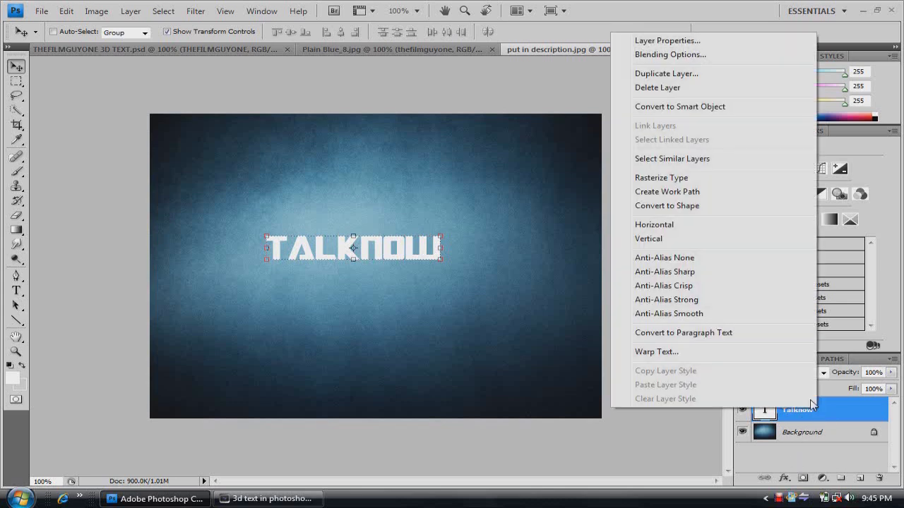
left_click(693, 179)
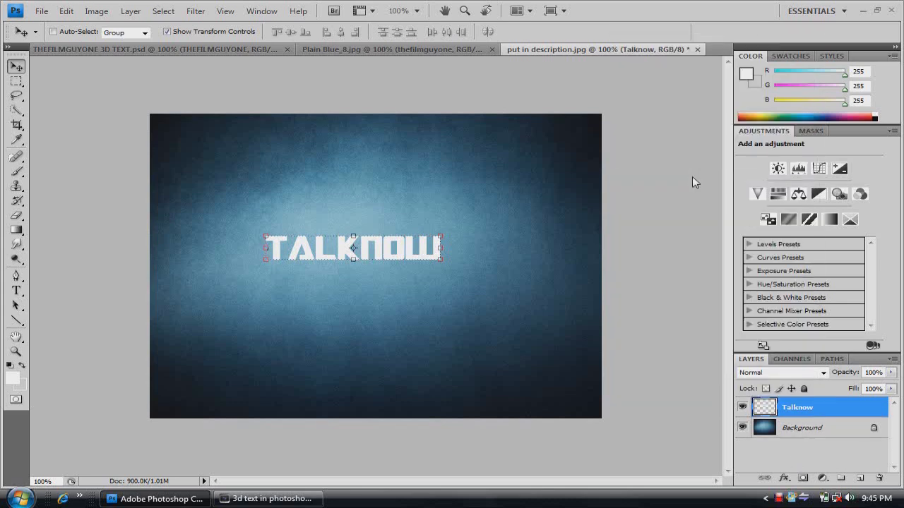
Step: Apply an Edit > Transform > Perspective that raises the text's top-right corner
left_click(70, 12)
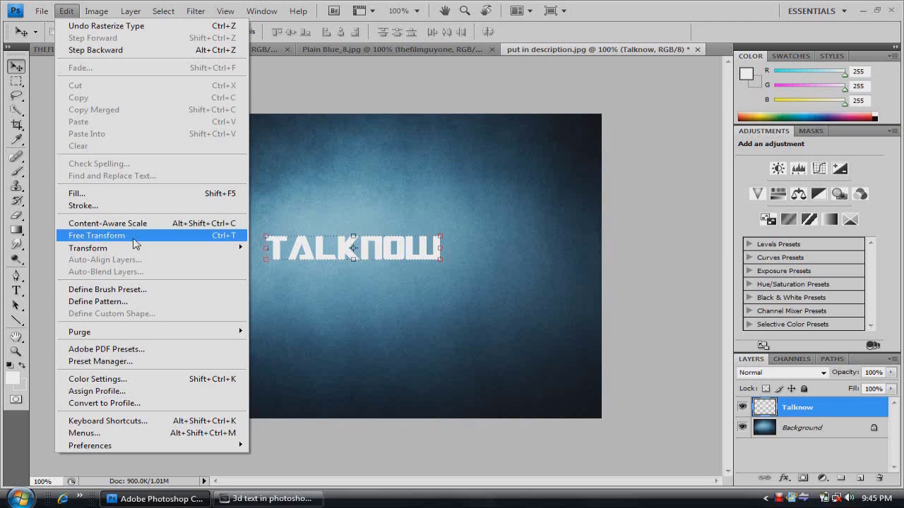
mouse_move(145, 249)
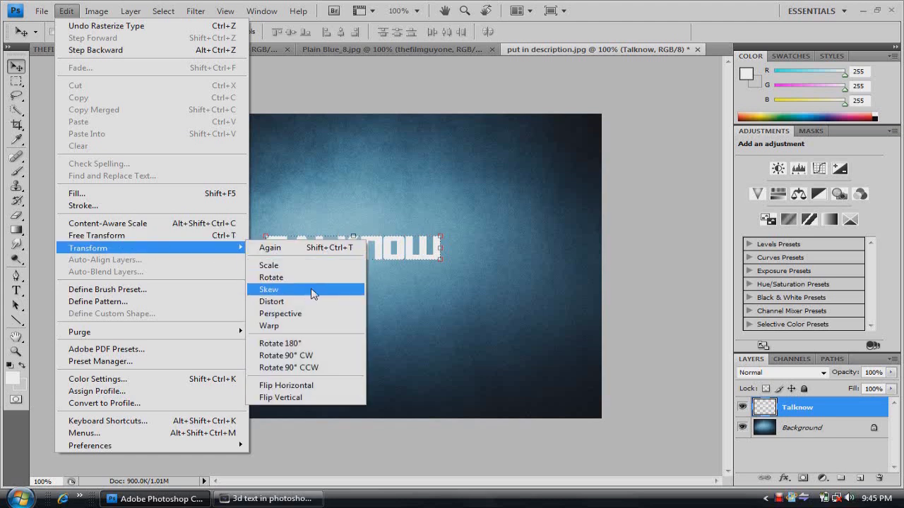
left_click(315, 314)
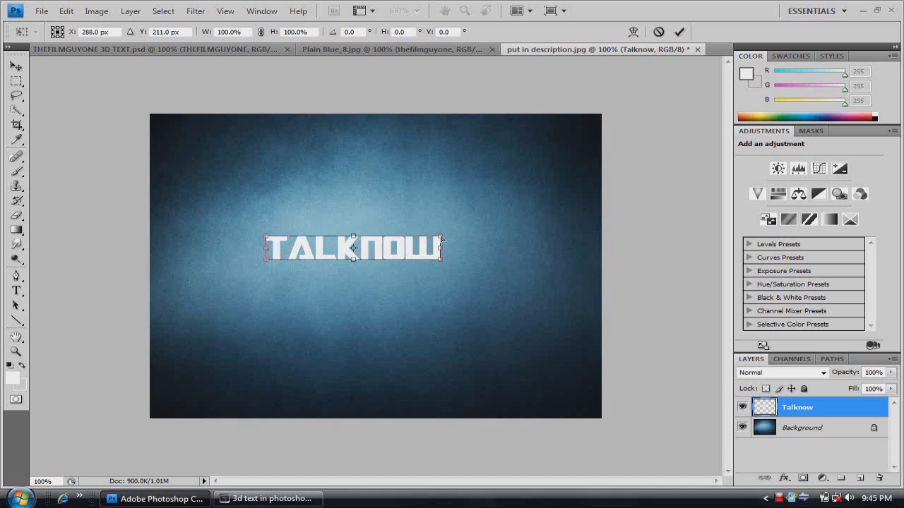
left_click_drag(441, 240, 447, 230)
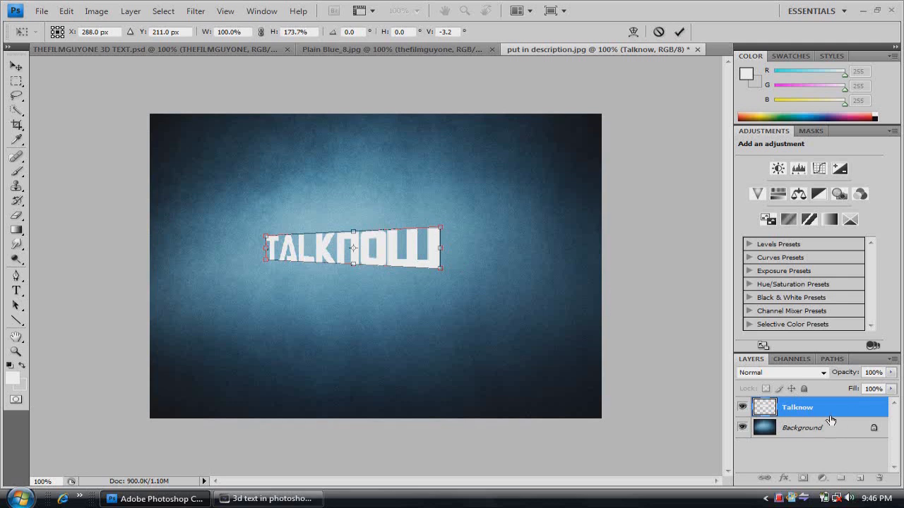
left_click(15, 70)
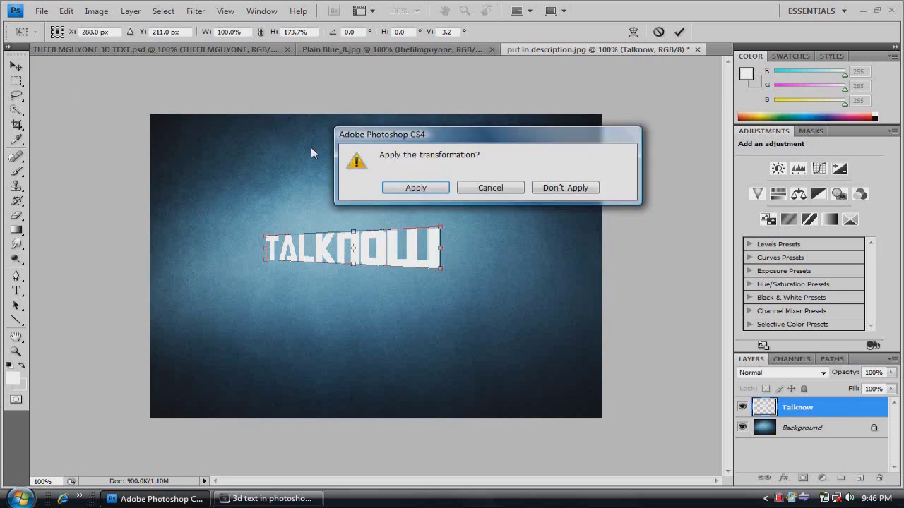
left_click(417, 188)
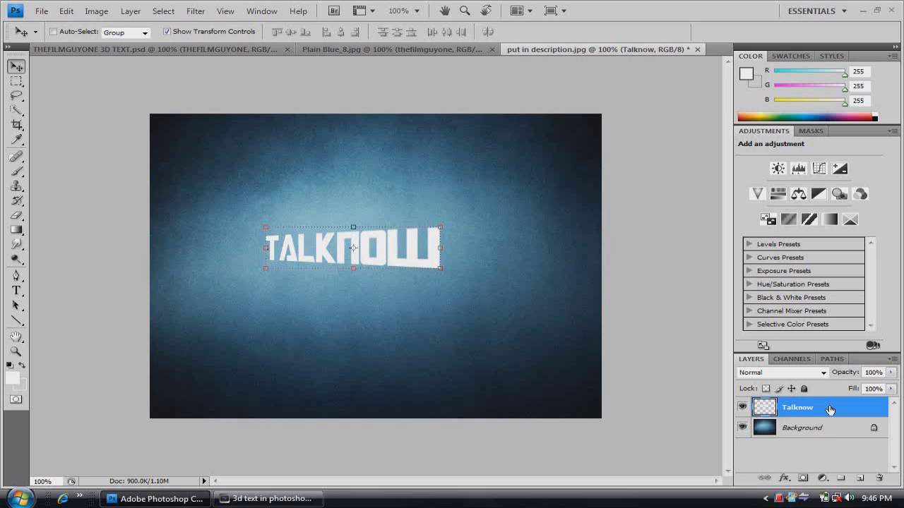
Step: Duplicate Talknow with Ctrl+J, then repeat Ctrl+Alt+Shift+T to stack nudged copies up to copy 12
key("ctrl+j")
key("ctrl+j")
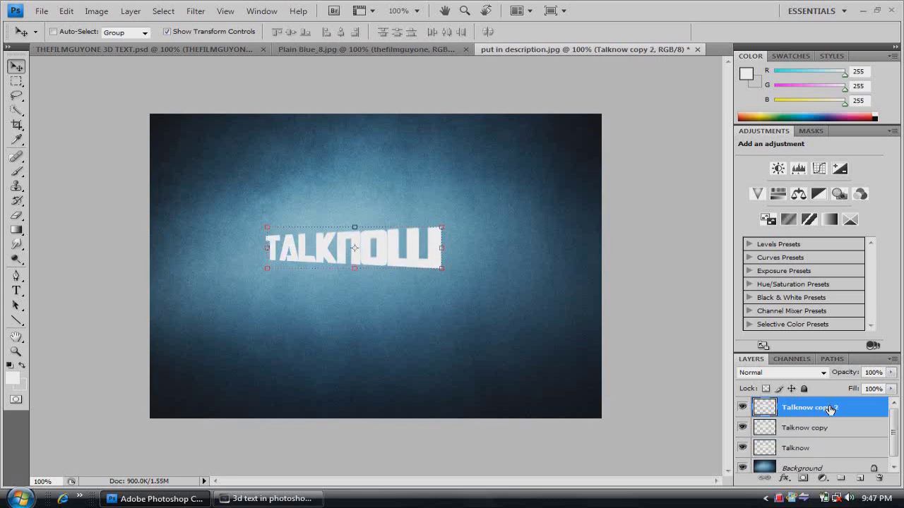
key("ctrl+alt+shift+t")
key("ctrl+alt+shift+t")
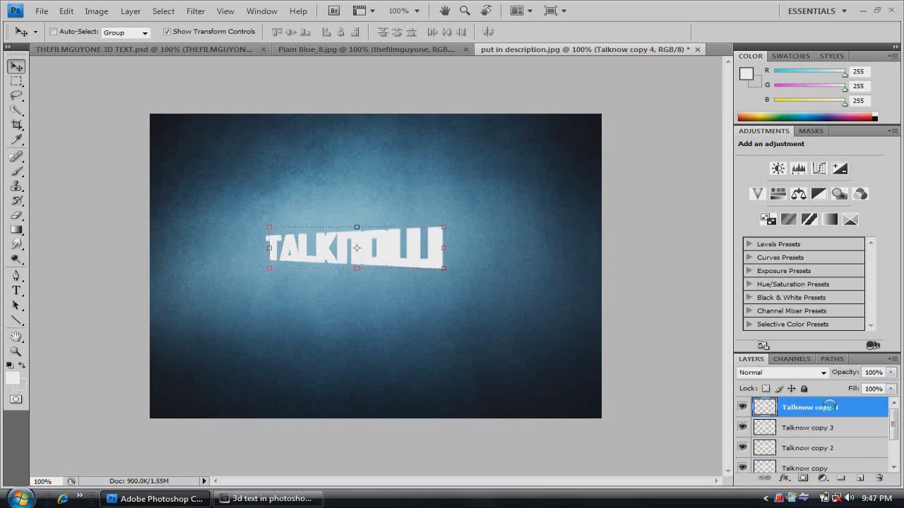
key("ctrl+alt+shift+t")
key("ctrl+alt+shift+t")
key("ctrl+alt+shift+t")
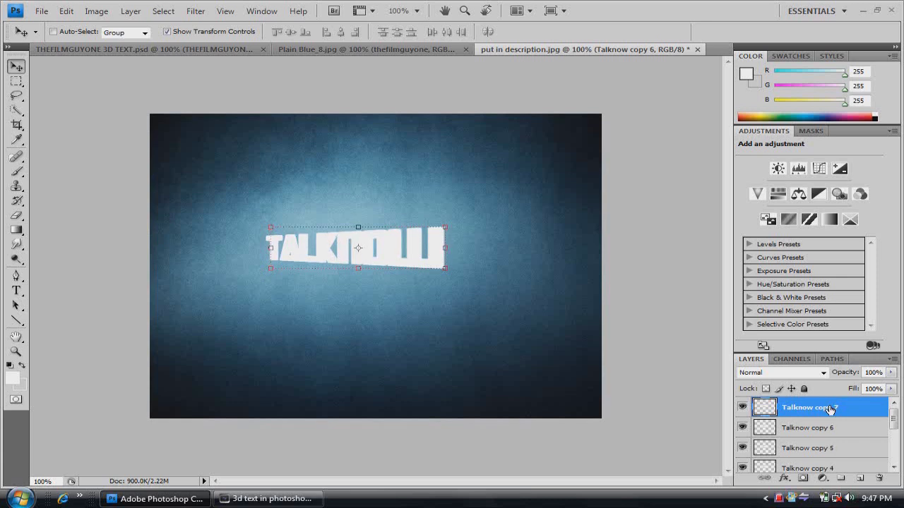
key("ctrl+alt+shift+t")
key("ctrl+alt+shift+t")
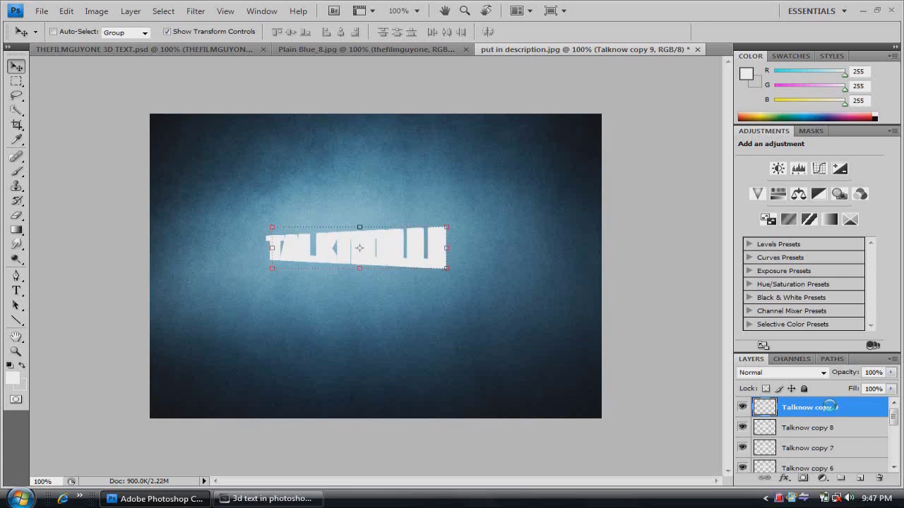
key("ctrl+alt+shift+t")
key("ctrl+alt+shift+t")
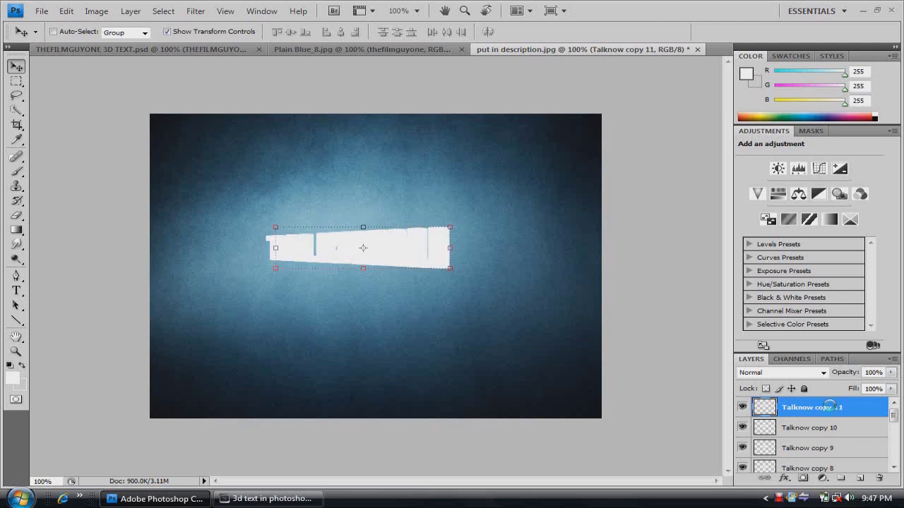
key("ctrl+alt+shift+t")
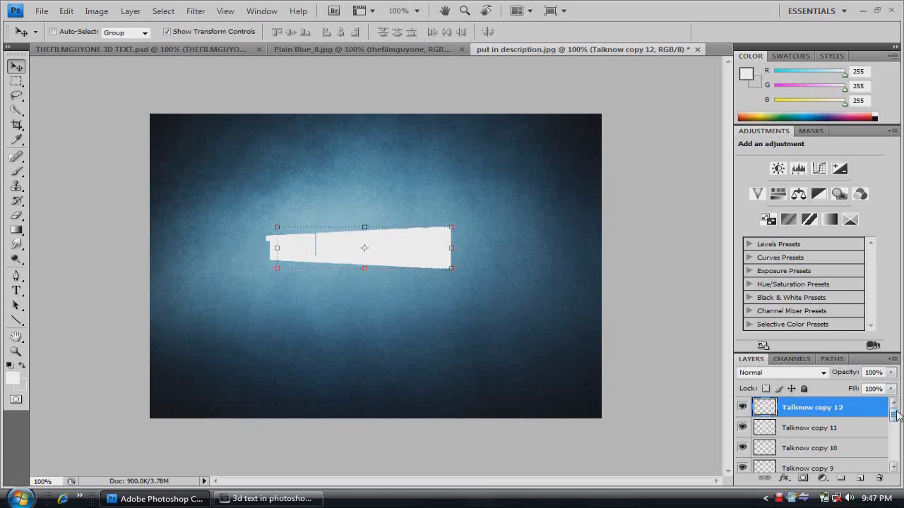
Step: Select Talknow copy through Talknow copy 12 and merge them into one layer
mouse_move(895, 418)
left_mouse_down()
mouse_move(894, 432)
mouse_move(891, 404)
left_mouse_up()
left_click_drag(896, 418, 896, 458)
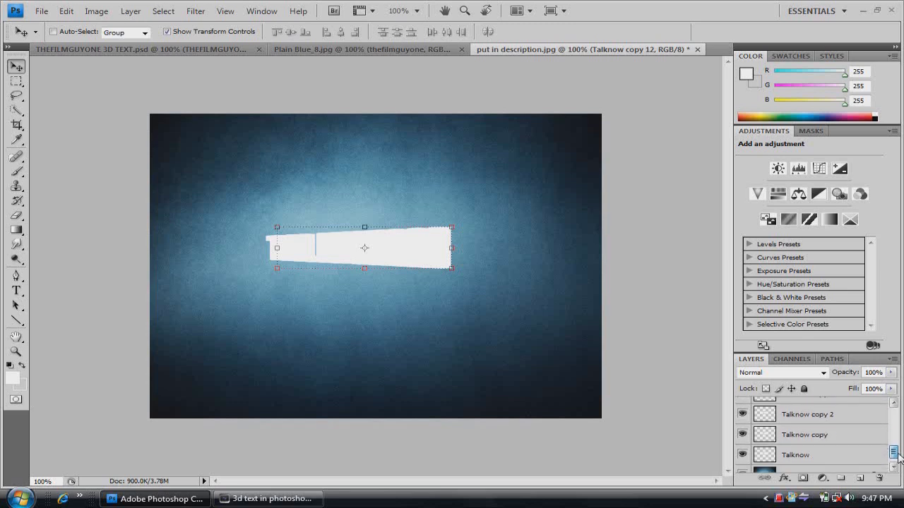
left_click(830, 438, "shift")
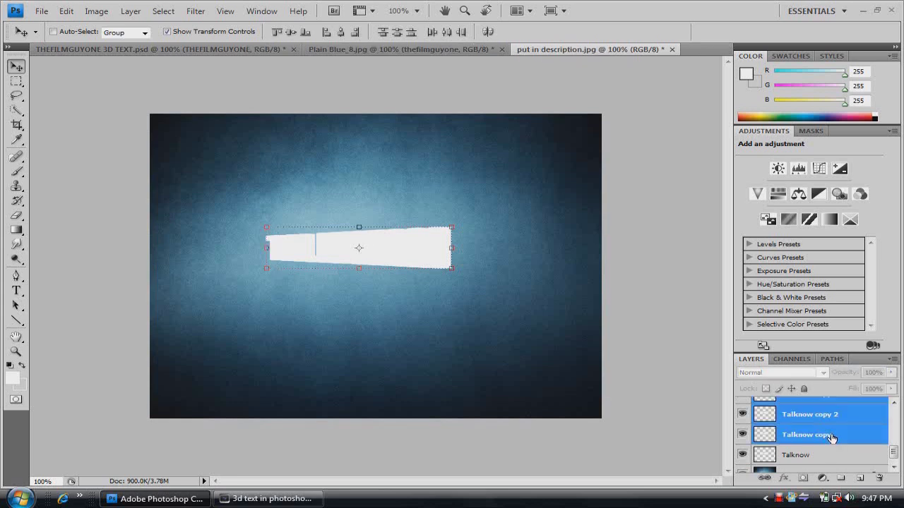
right_click(843, 423)
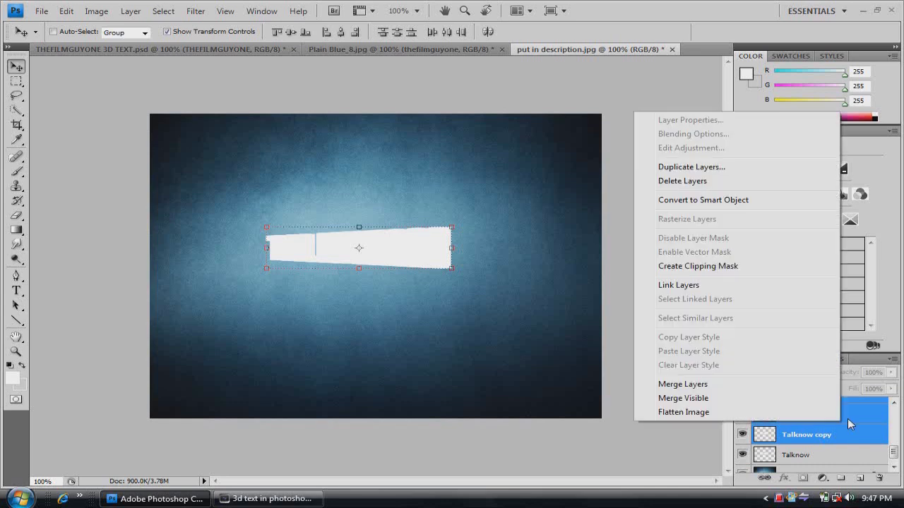
left_click(771, 384)
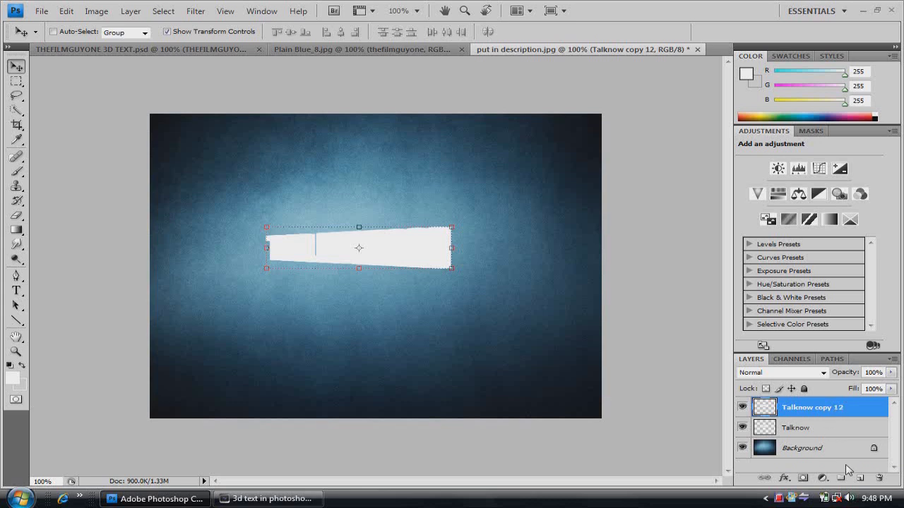
Step: Drag Talknow copy 12 below the original Talknow layer in the Layers panel
left_click(840, 451)
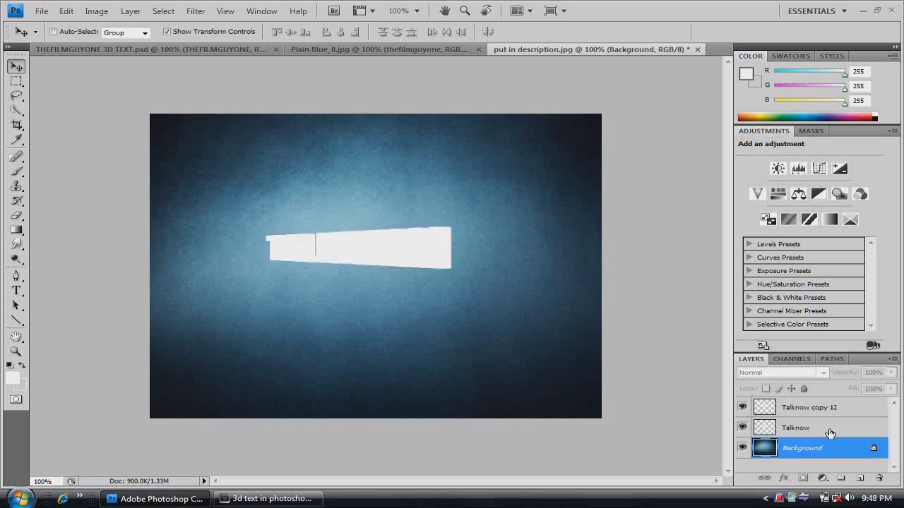
left_click(830, 432)
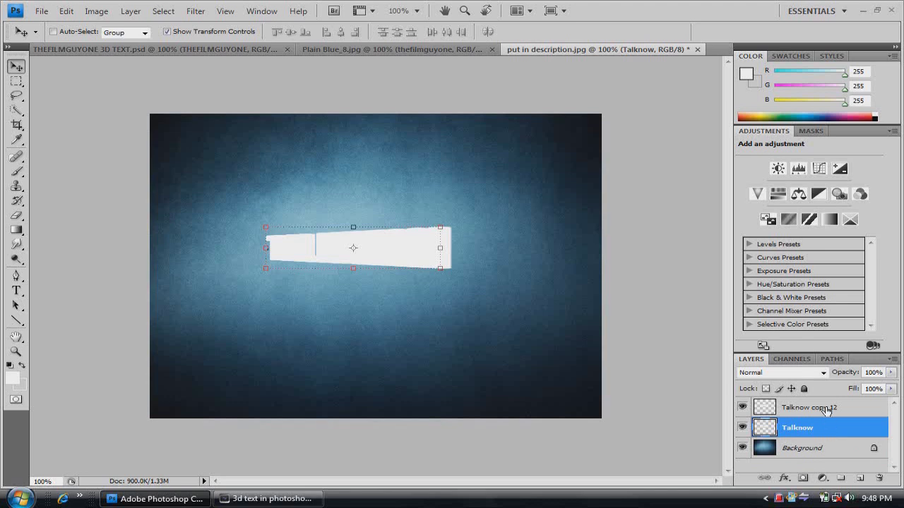
left_click(827, 411)
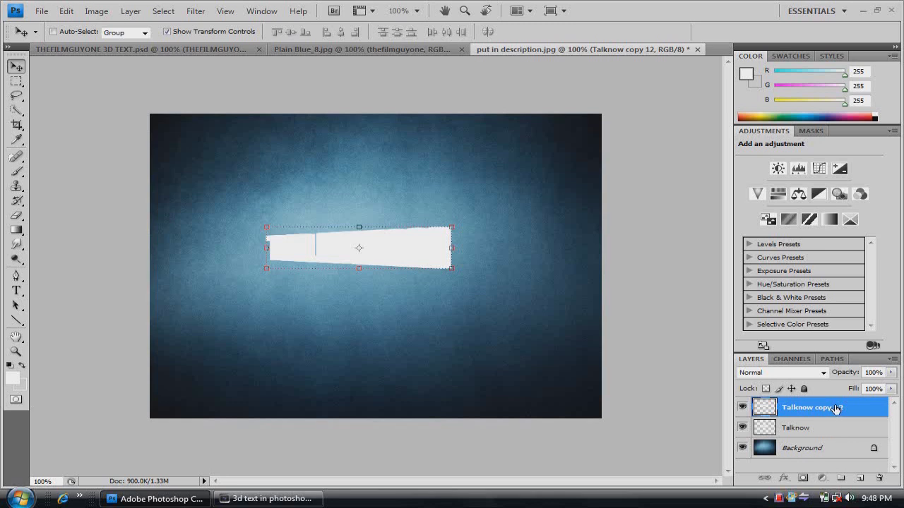
left_click_drag(835, 410, 840, 432)
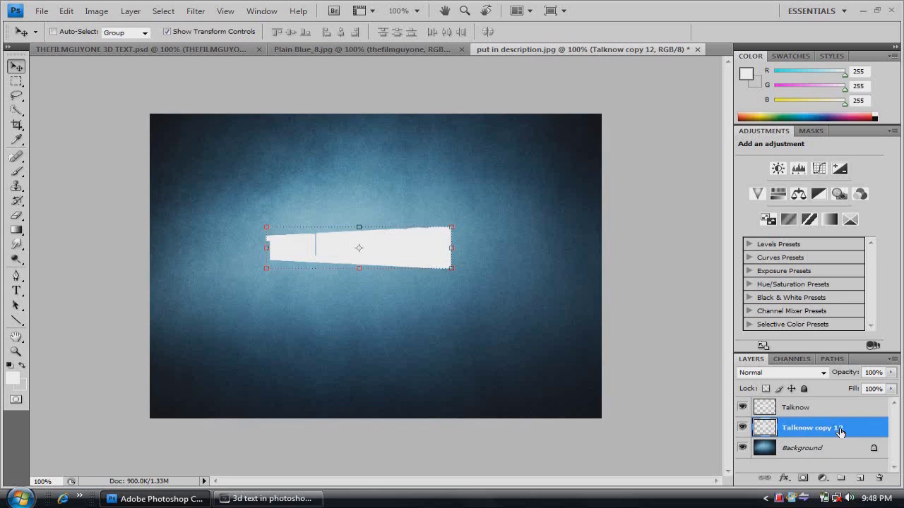
Step: Add a black-to-white Gradient Overlay to Talknow copy 12 in its Layer Style dialog
double_click(769, 428)
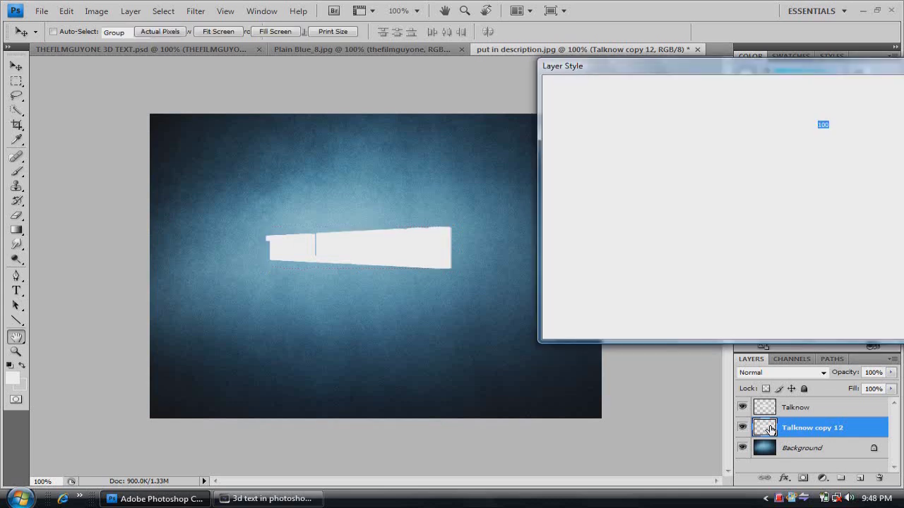
mouse_move(699, 75)
left_mouse_down()
mouse_move(521, 83)
mouse_move(450, 53)
mouse_move(494, 28)
mouse_move(644, 46)
left_mouse_up()
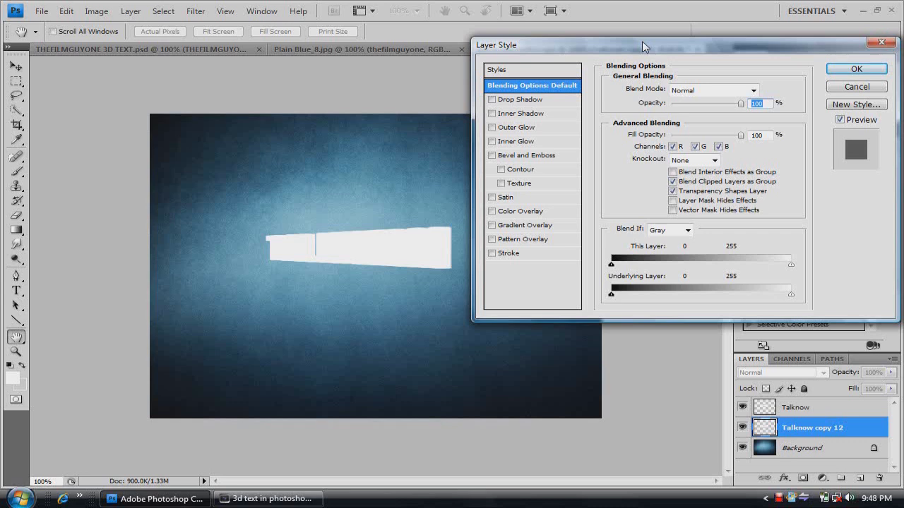
left_click(493, 226)
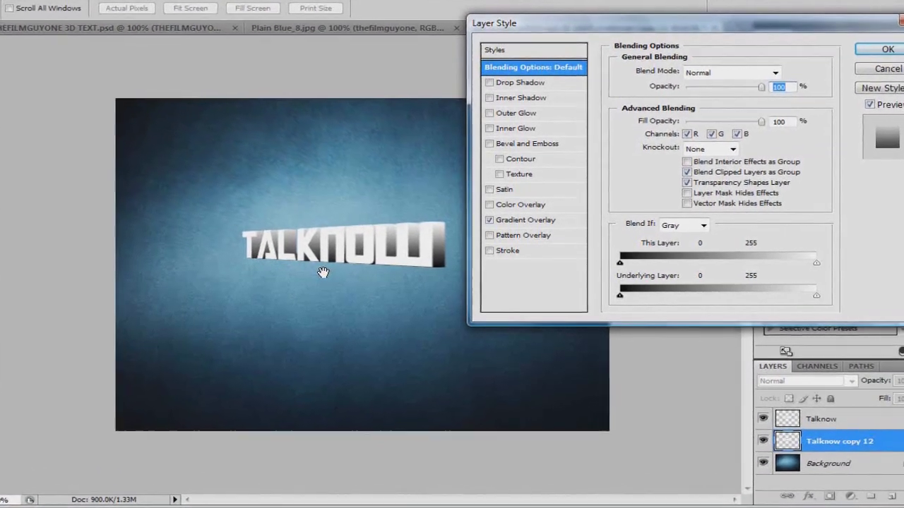
left_click(484, 209)
left_click(481, 205)
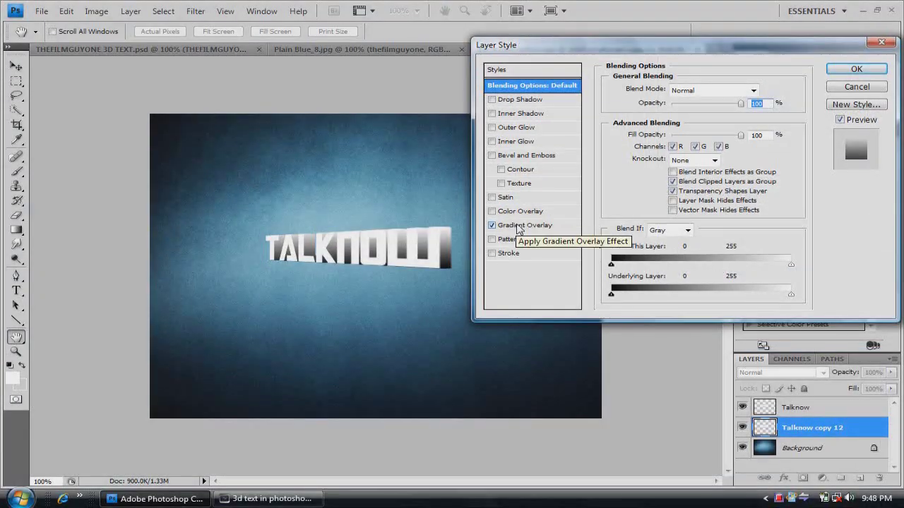
left_click(523, 226)
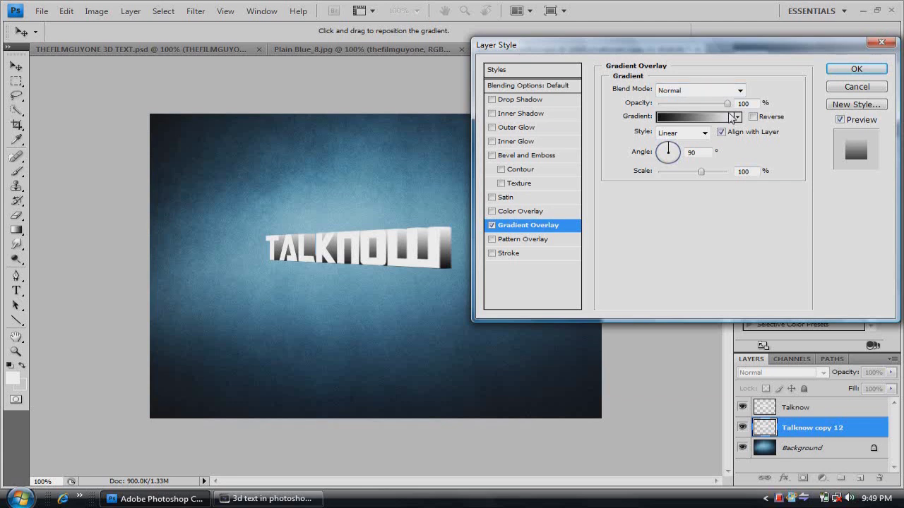
left_click(856, 69)
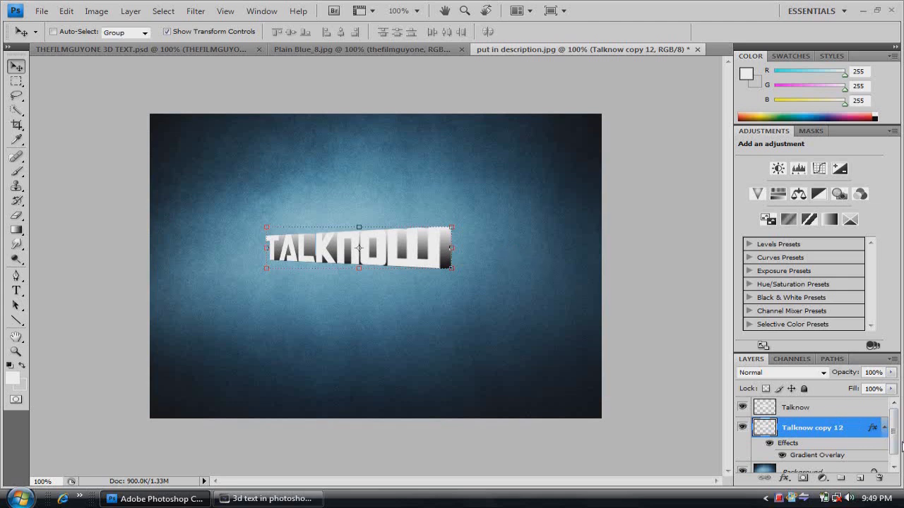
Step: Open Talknow's Layer Style and add a Gradient Overlay lowered to 15% opacity
left_click(810, 412)
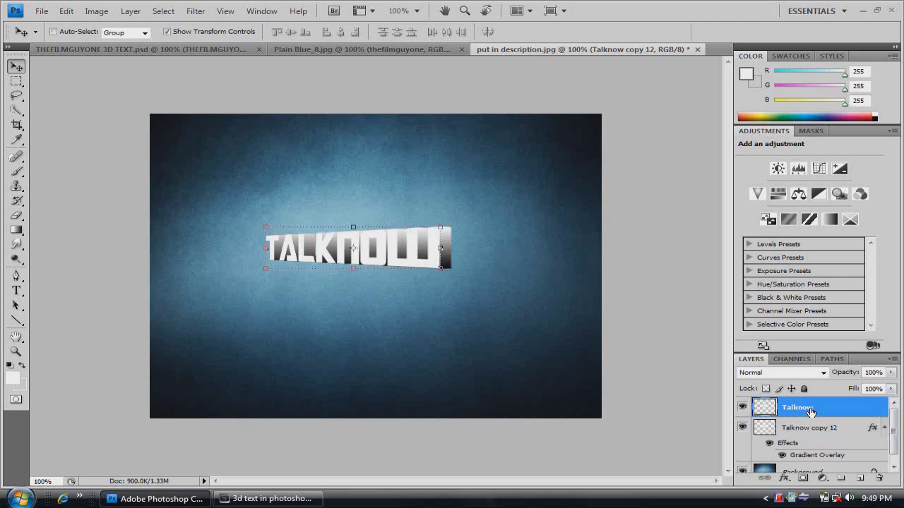
right_click(812, 411)
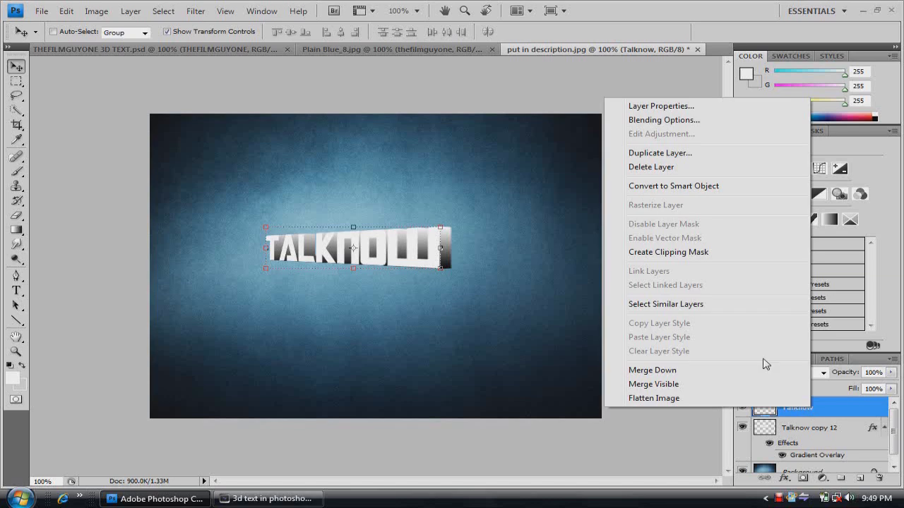
left_click(656, 120)
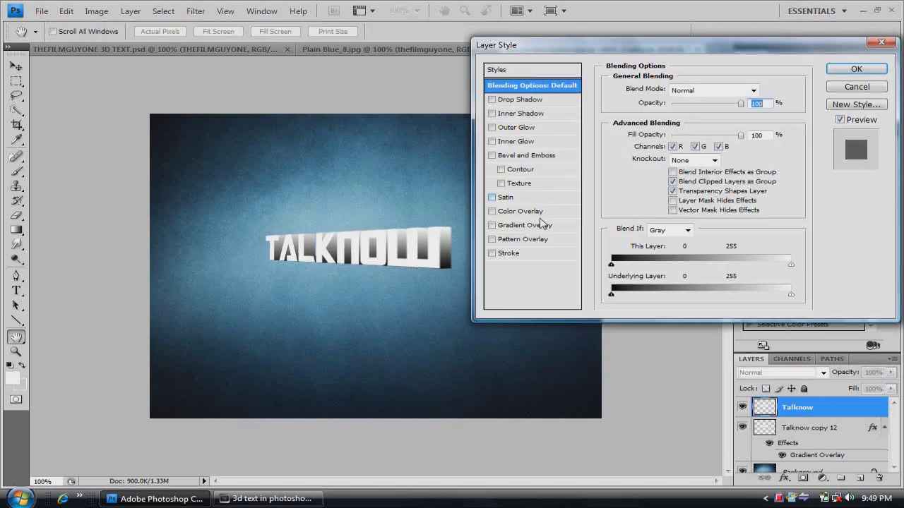
left_click(536, 227)
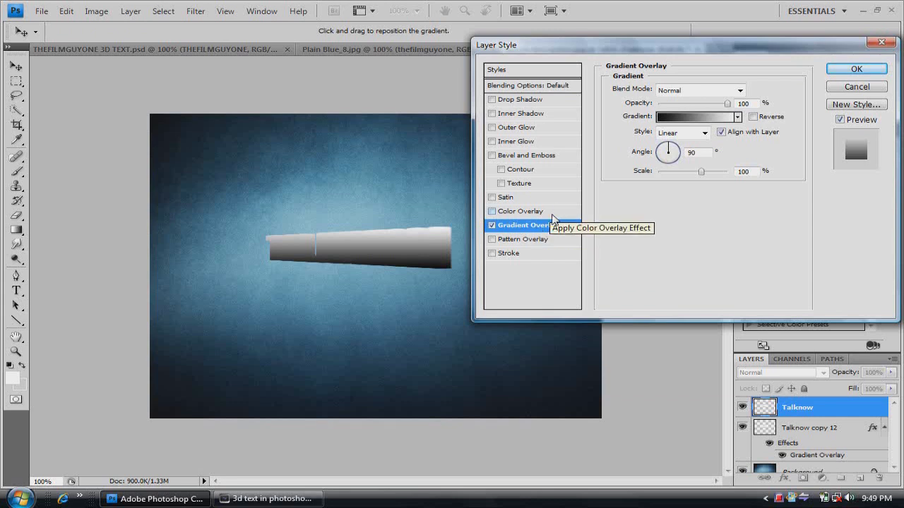
left_click(553, 227)
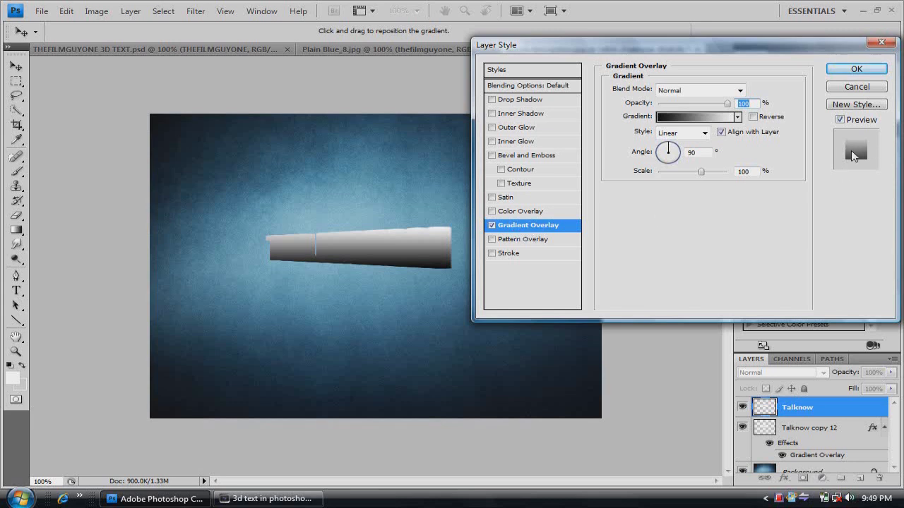
left_click(736, 117)
left_click(737, 117)
left_click_drag(727, 104, 670, 109)
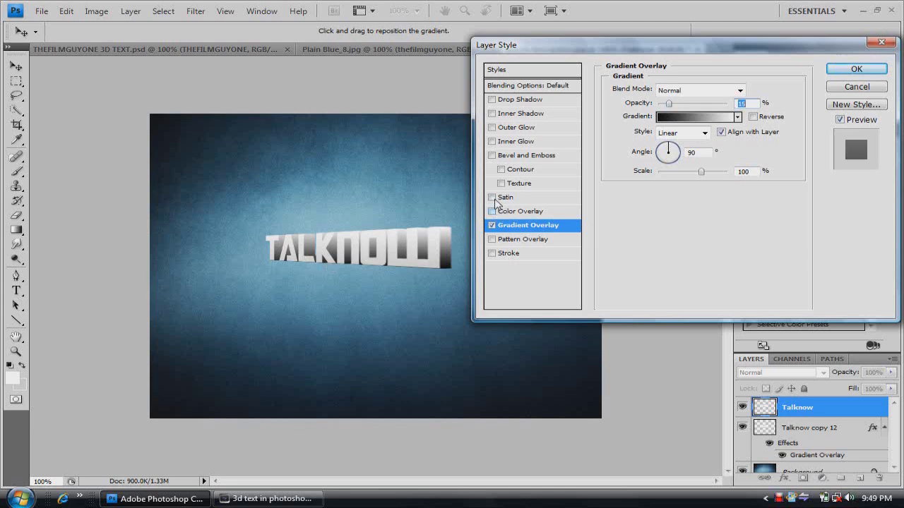
Step: Try Satin and Bevel and Emboss, leave both off, and apply the style
left_click(492, 198)
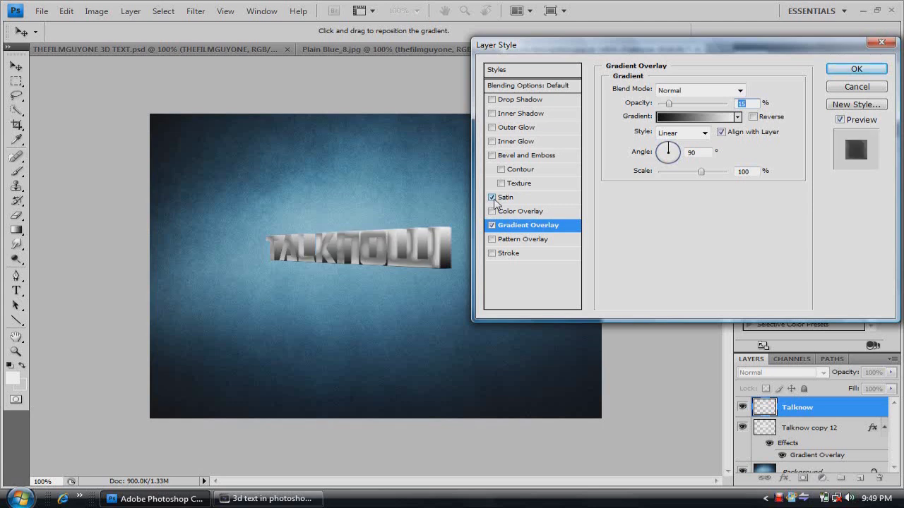
left_click(492, 198)
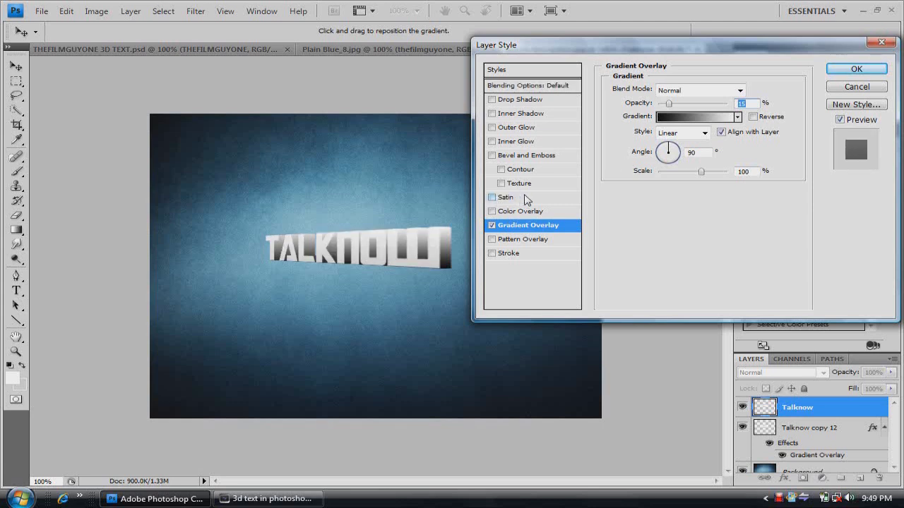
left_click(492, 156)
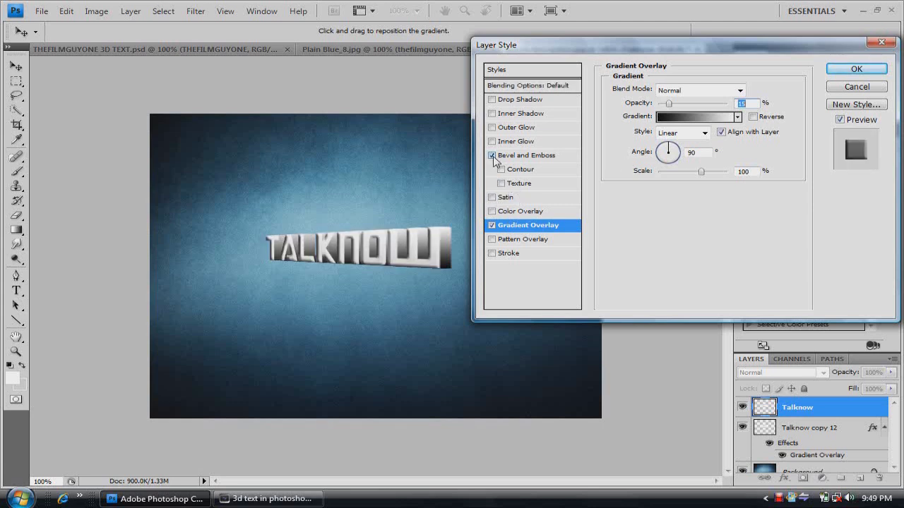
left_click(492, 155)
left_click(492, 155)
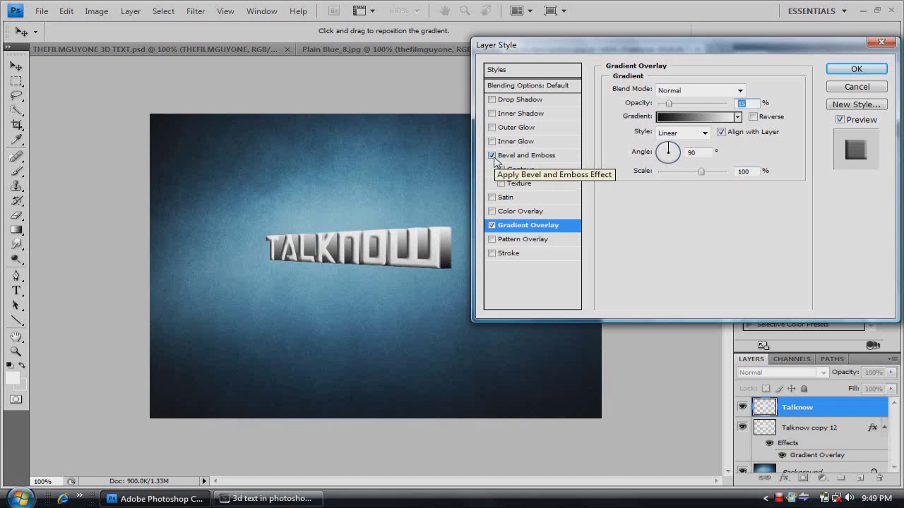
left_click(492, 156)
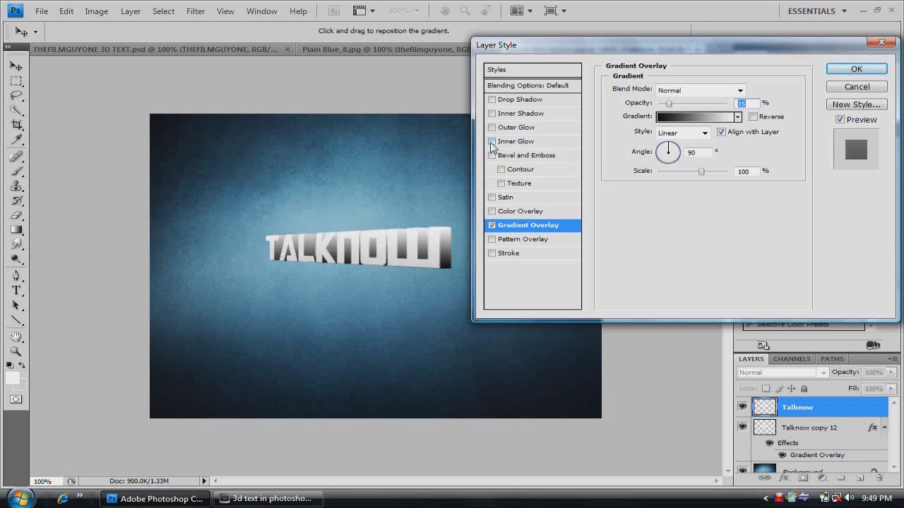
left_click(856, 68)
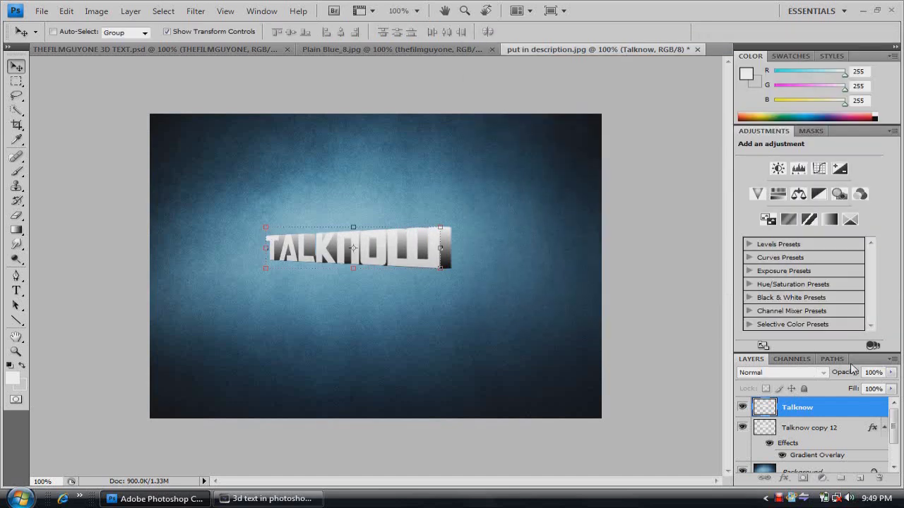
Step: Open the Layer Style for Talknow copy 12 and enable Color Overlay
left_click(817, 453)
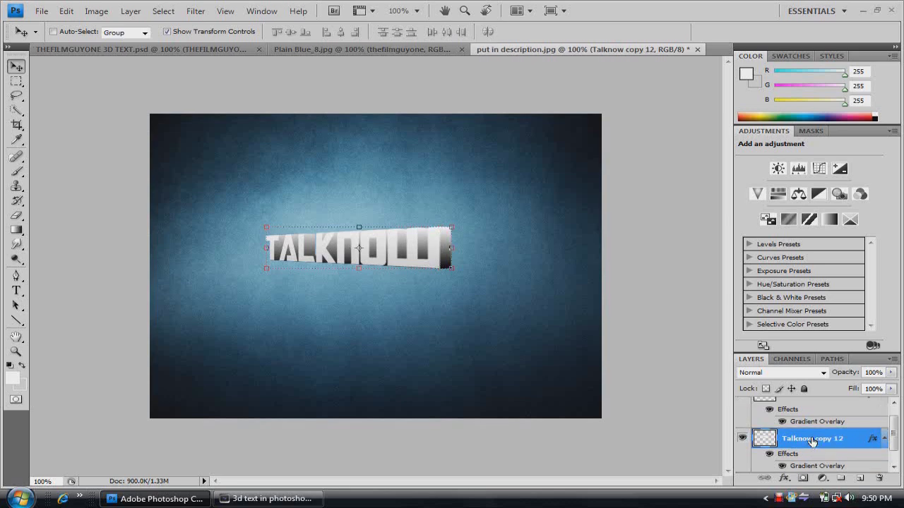
right_click(812, 437)
left_click(677, 149)
double_click(845, 445)
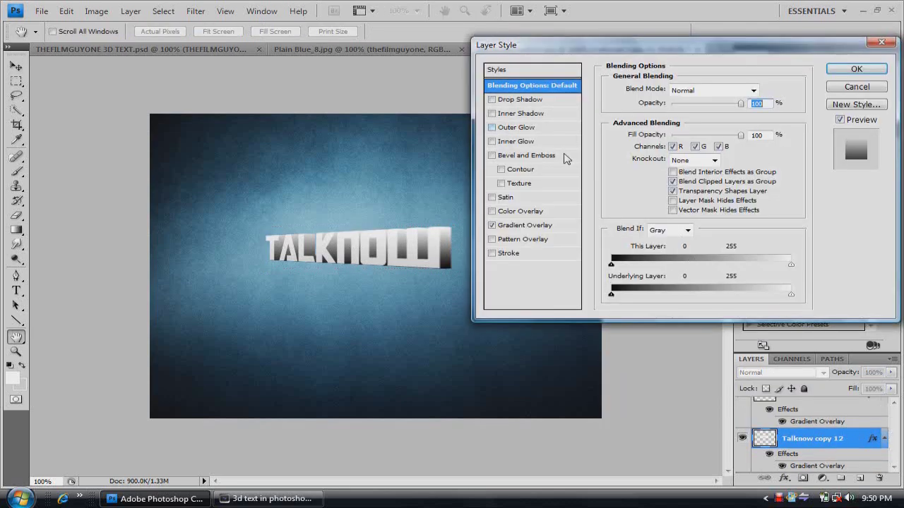
left_click(554, 226)
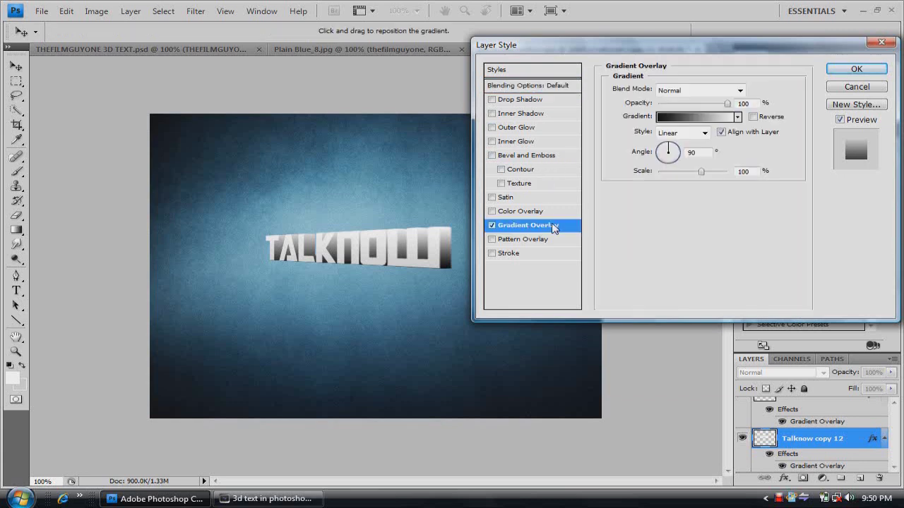
left_click(535, 224)
left_click(511, 212)
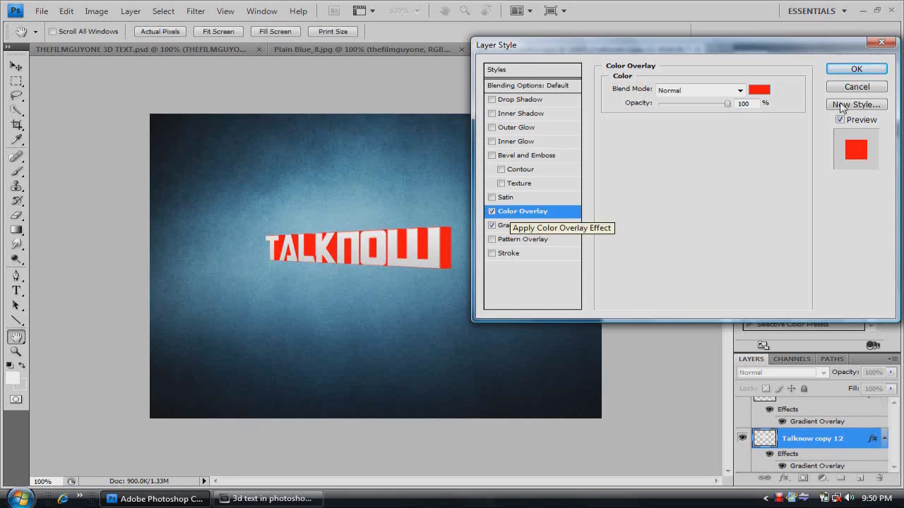
Step: Try grey and red overlay colours in the colour picker
left_click(759, 90)
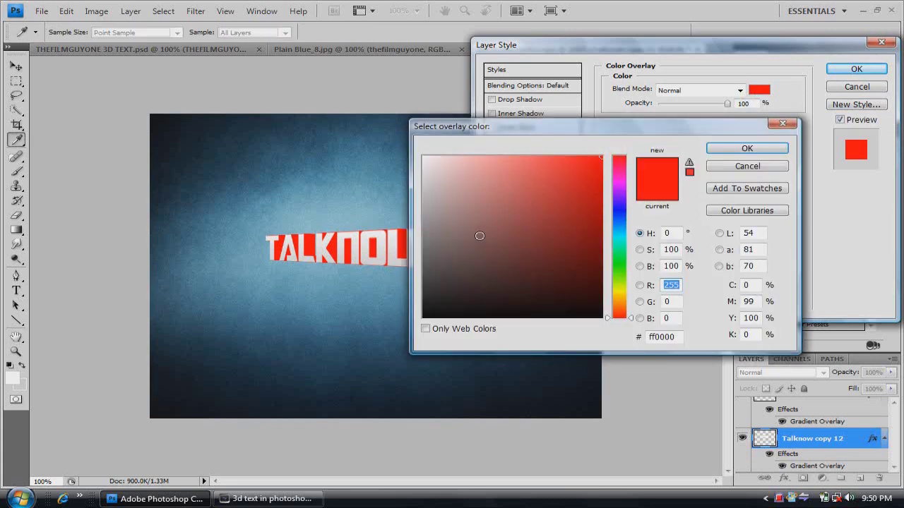
left_click_drag(475, 223, 423, 249)
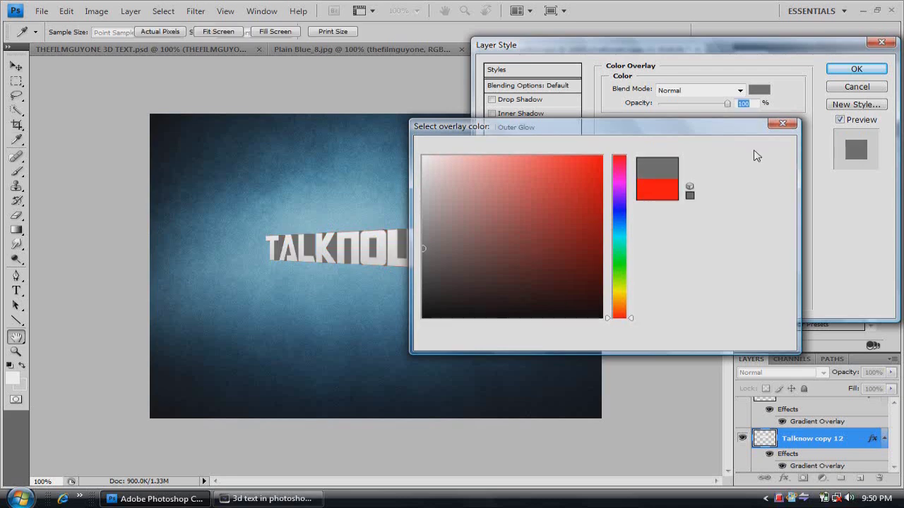
left_click(758, 152)
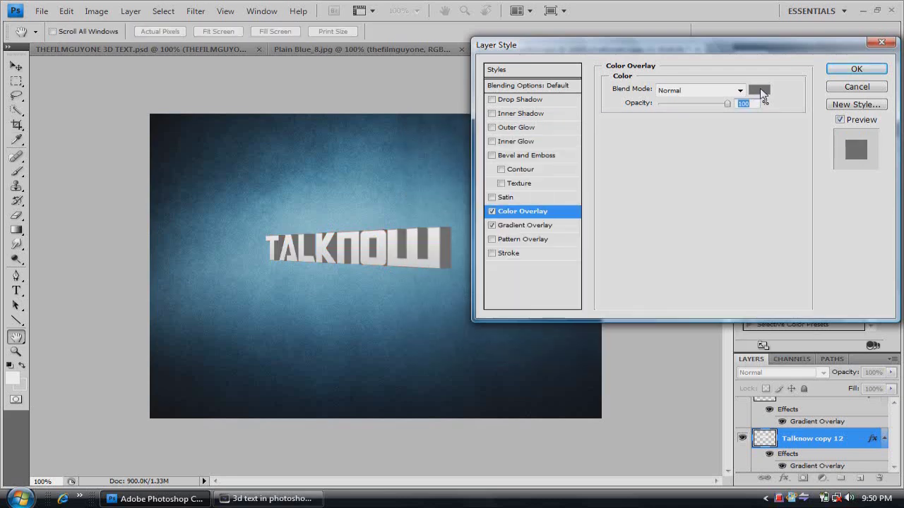
left_click(753, 92)
left_click_drag(596, 205, 601, 163)
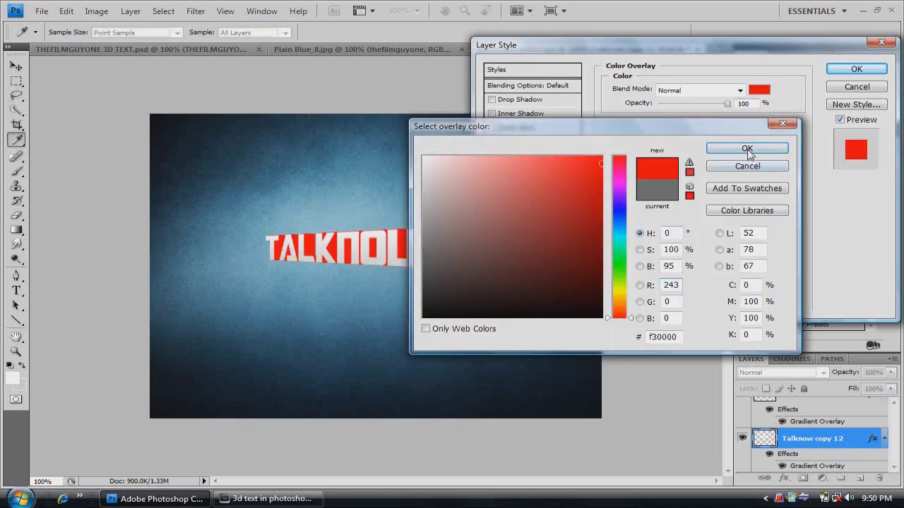
left_click(747, 149)
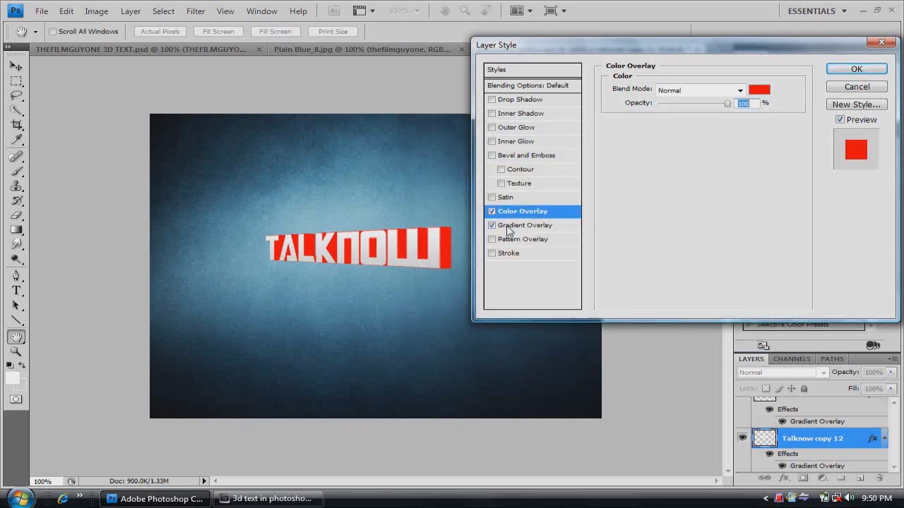
left_click(759, 90)
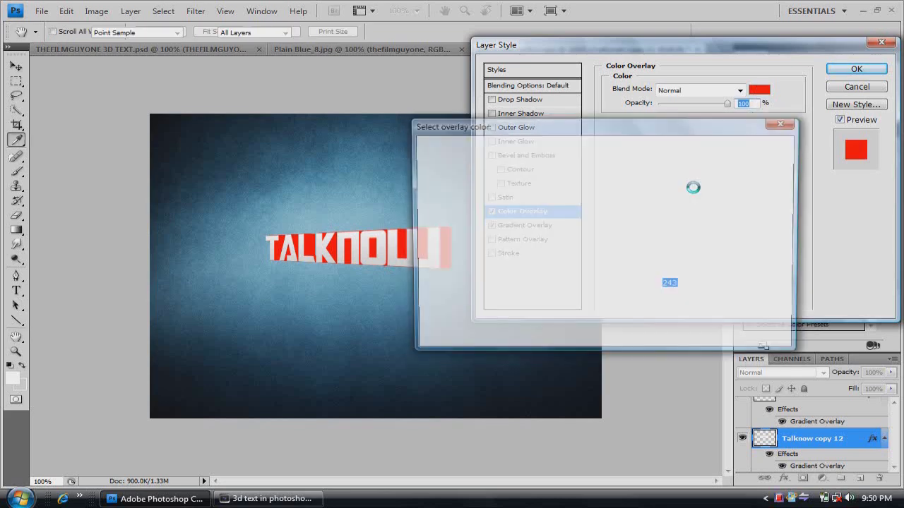
left_click(332, 251)
left_click(759, 148)
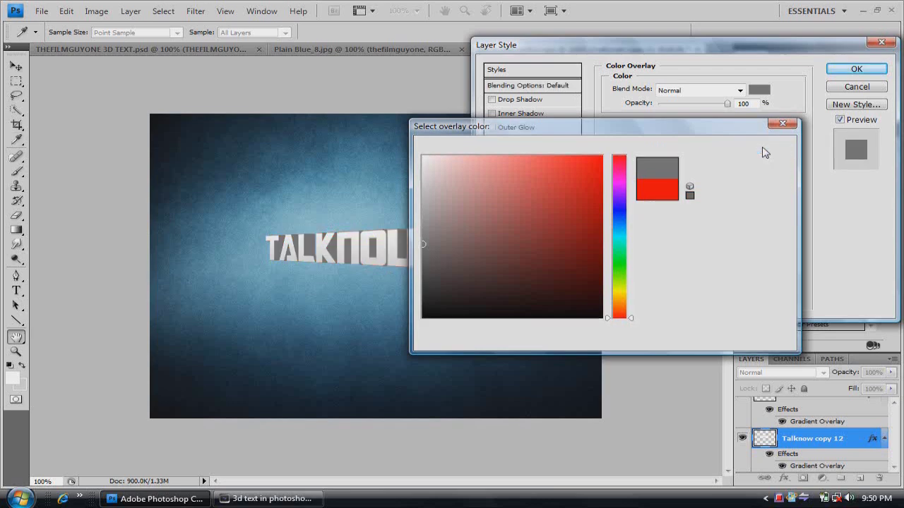
Step: Set the overlay to vivid red at about 57% opacity
left_click(759, 90)
left_click(597, 184)
left_click(601, 159)
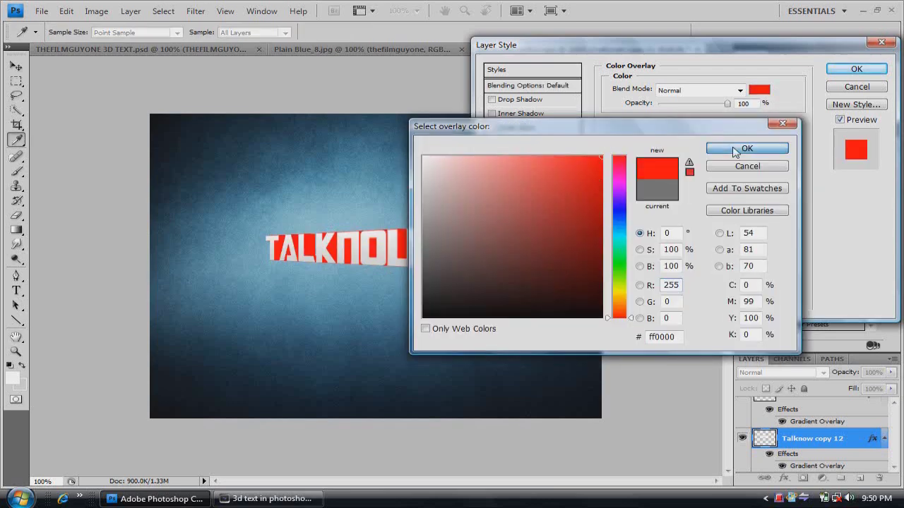
left_click(734, 149)
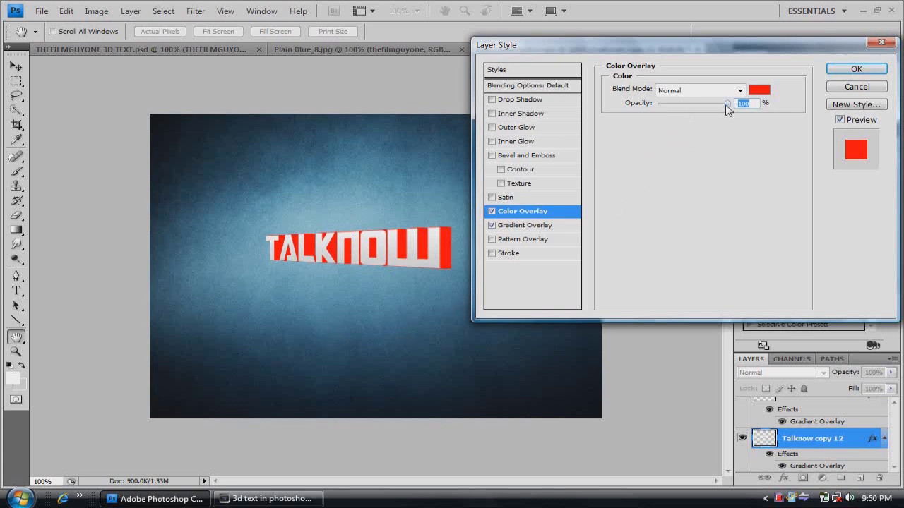
left_click_drag(727, 104, 694, 105)
Step: Apply the colour overlay, collapse the Talknow copy 12 and Talknow effect lists, and select Talknow
left_click(855, 68)
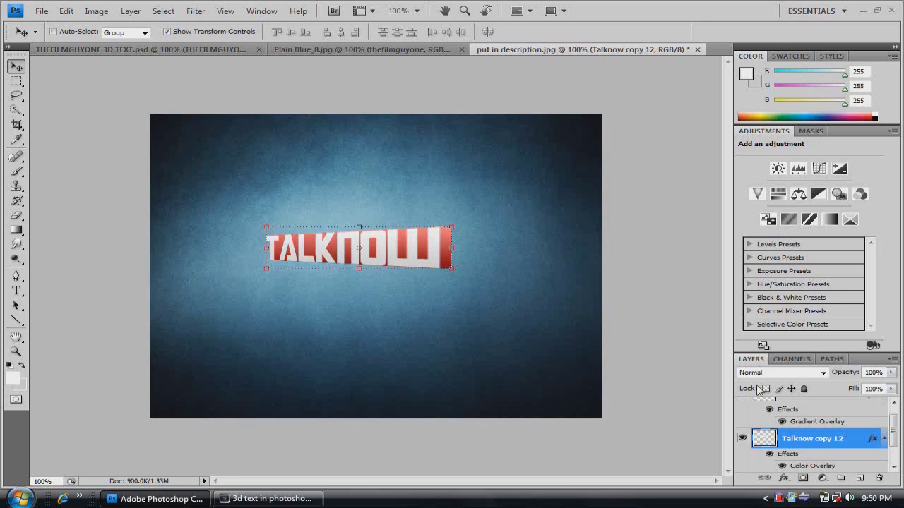
left_click(883, 440)
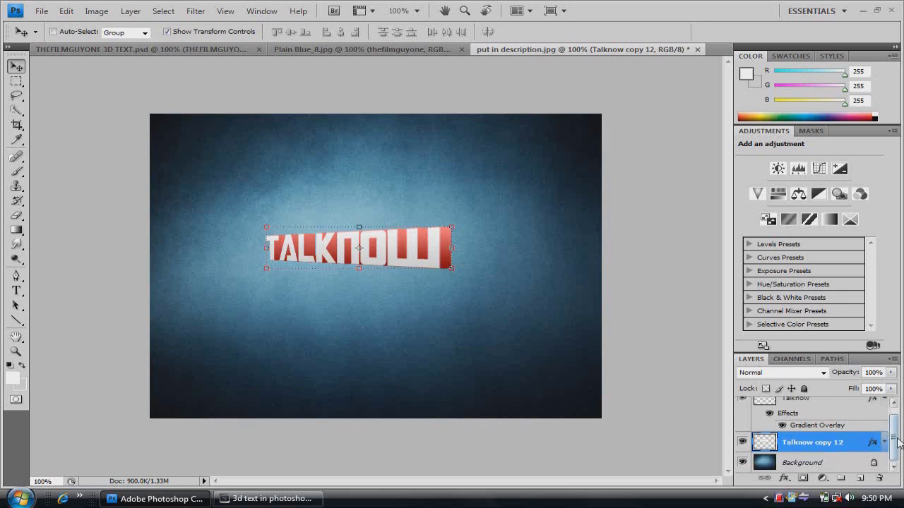
left_click_drag(893, 439, 888, 417)
left_click(884, 409)
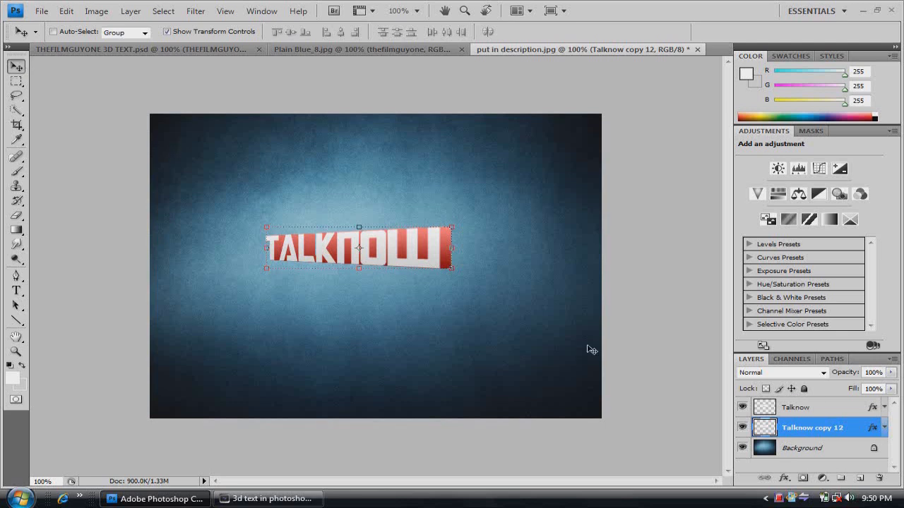
left_click(821, 413)
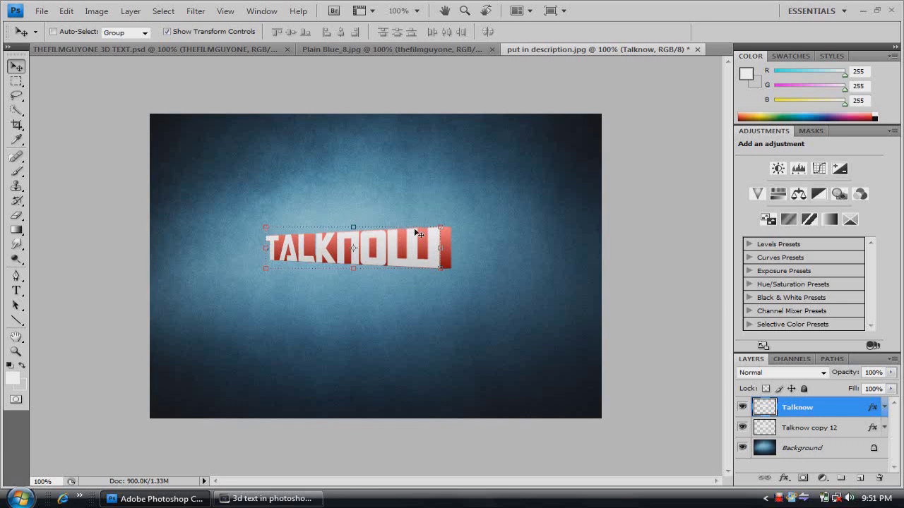
left_click(827, 428, "shift")
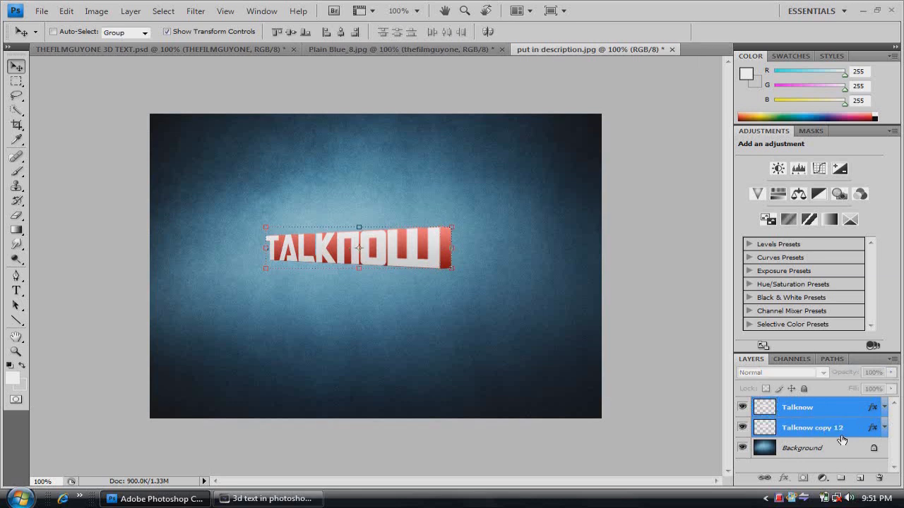
right_click(804, 417)
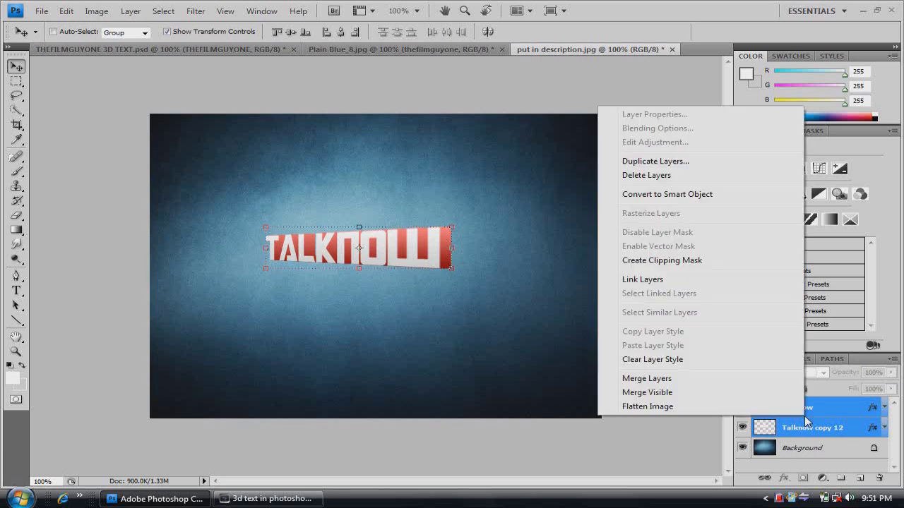
left_click(736, 379)
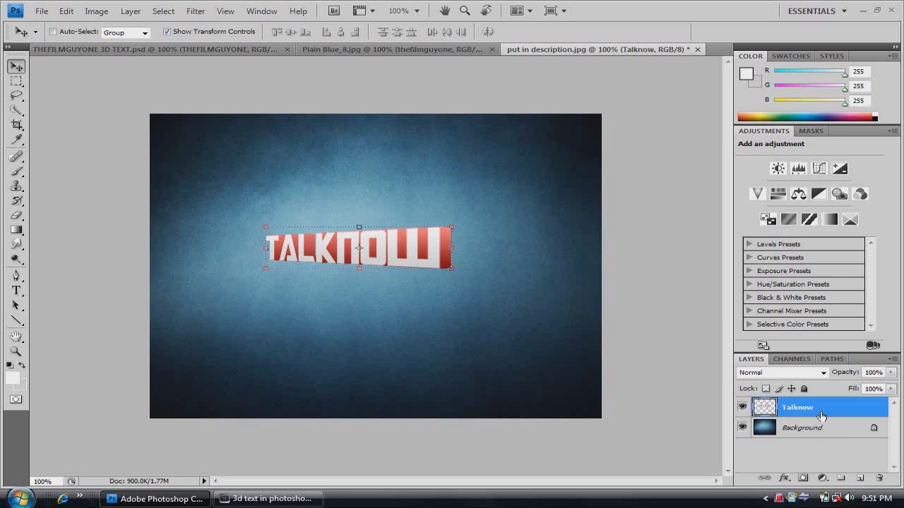
left_click(66, 11)
left_click(73, 26)
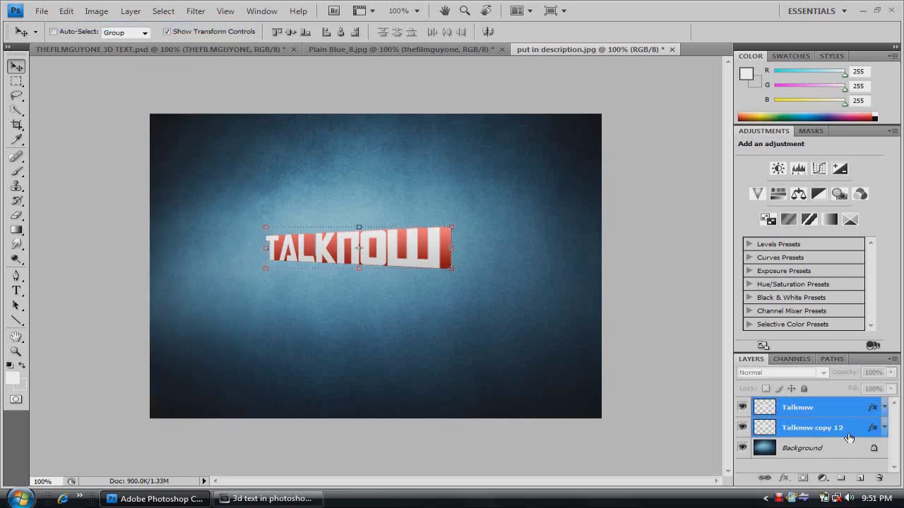
left_click(826, 444)
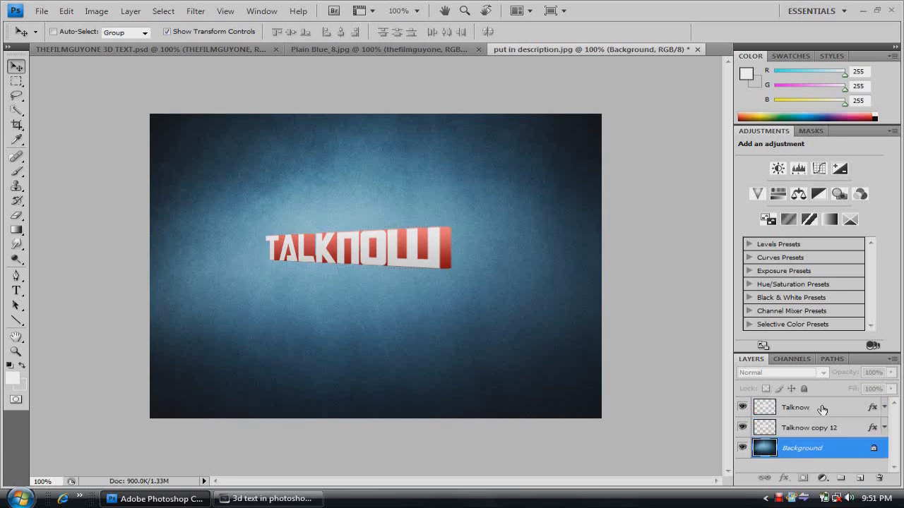
Step: Merge Talknow down into Talknow copy 12, then undo that merge after it loses the white text
left_click(822, 410)
right_click(823, 411)
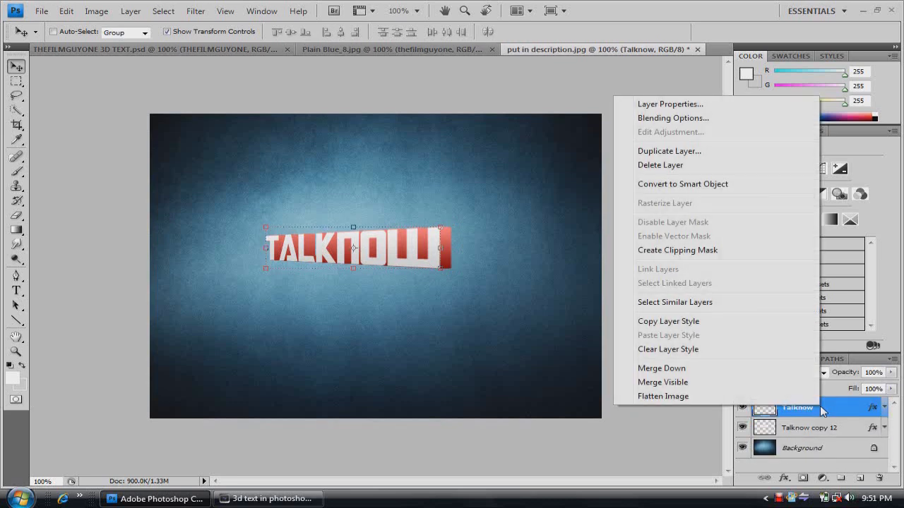
left_click(764, 369)
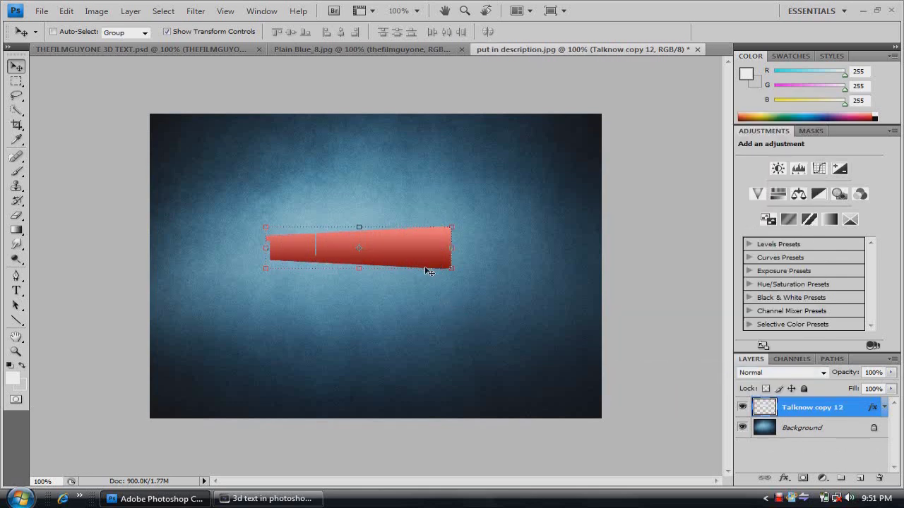
left_click(66, 12)
left_click(71, 26)
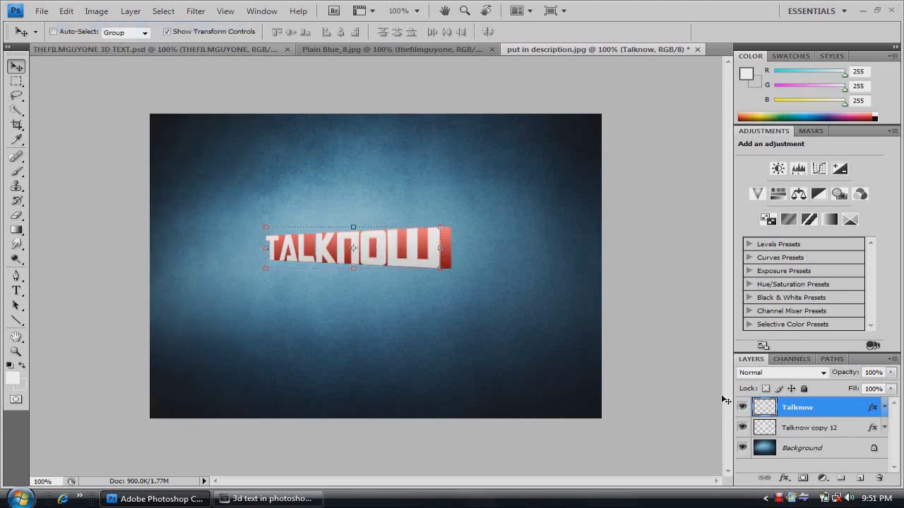
Step: Merge Talknow and Talknow copy 12 together into a single Talknow layer
left_click(818, 428, "shift")
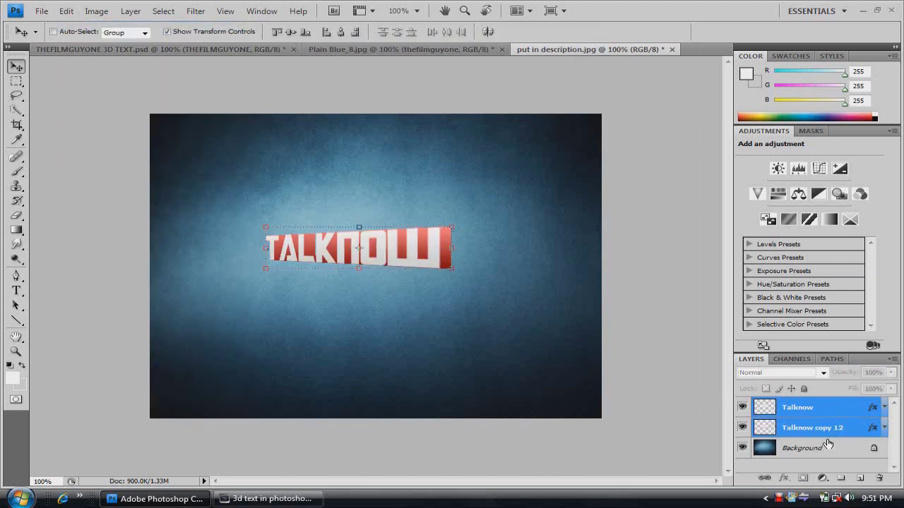
right_click(802, 408)
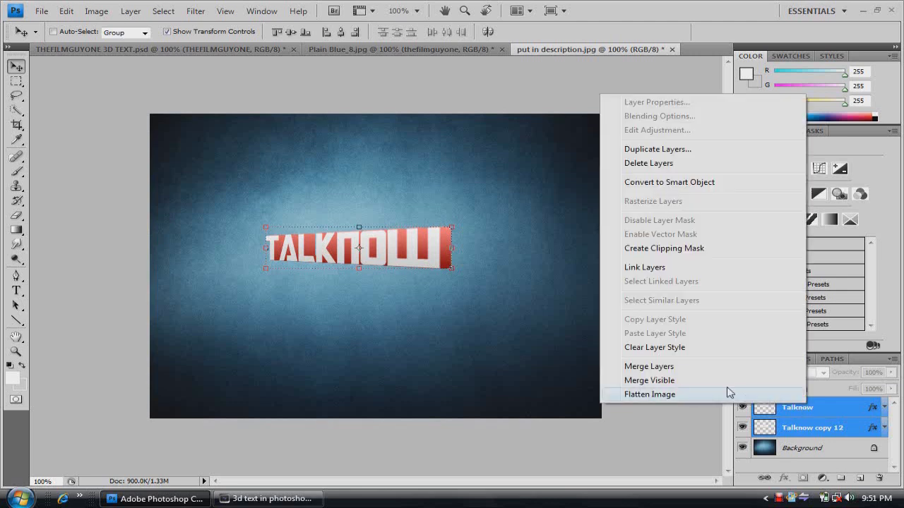
left_click(706, 366)
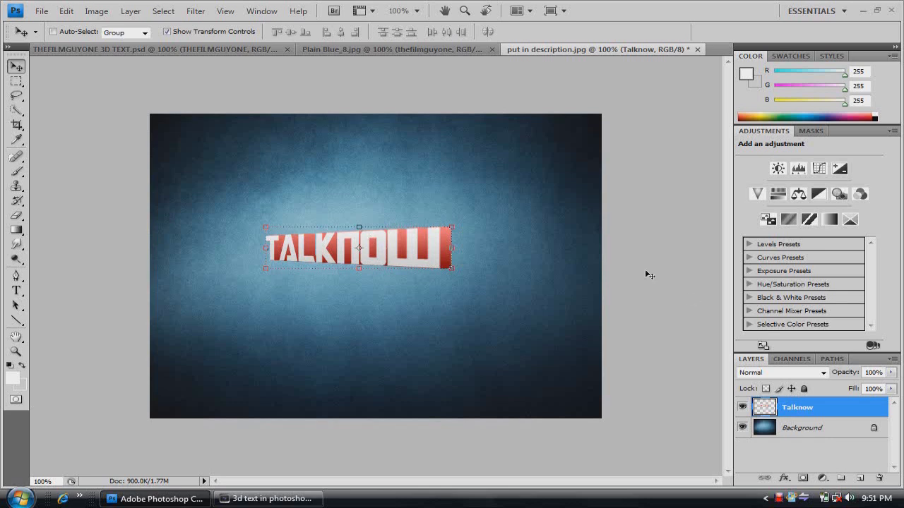
Step: Open Talknow's Blending Options and enable a Drop Shadow effect
right_click(798, 408)
left_click(819, 453)
right_click(835, 415)
left_click(724, 124)
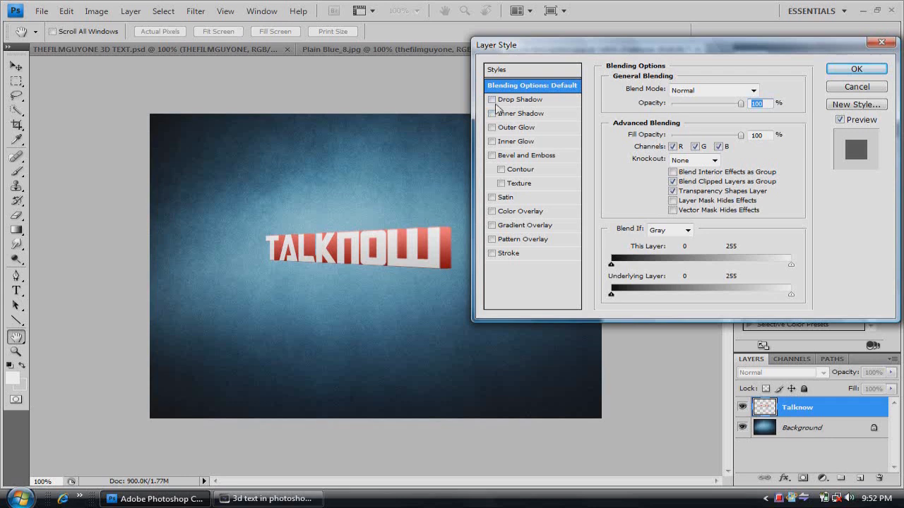
left_click(492, 102)
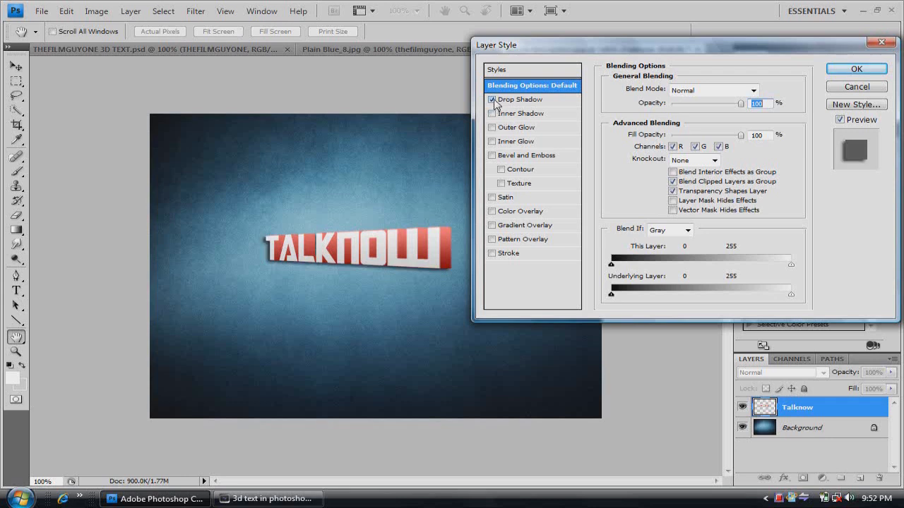
left_click(492, 100)
left_click(492, 100)
left_click(499, 100)
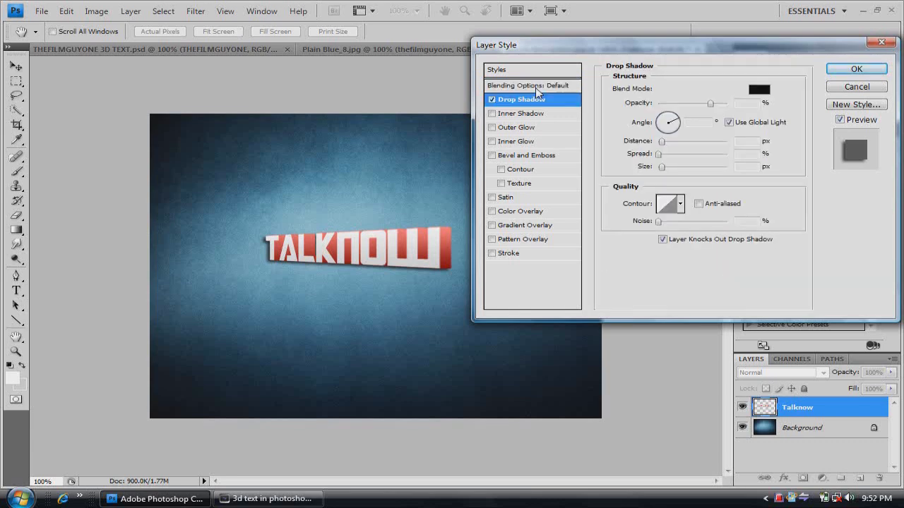
left_click_drag(646, 50, 671, 93)
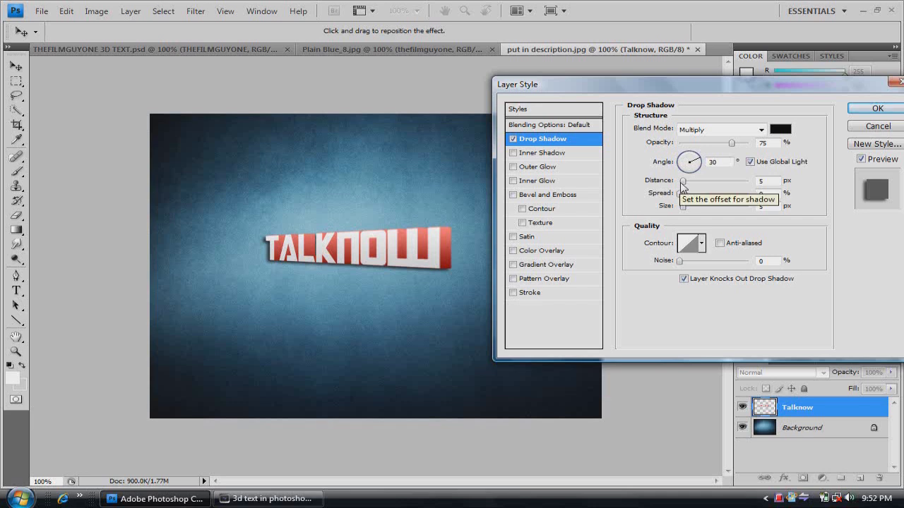
Step: Set the drop shadow to fall down-right at 126° angle, 37 px distance, 22% spread, then apply
left_click_drag(682, 184, 716, 189)
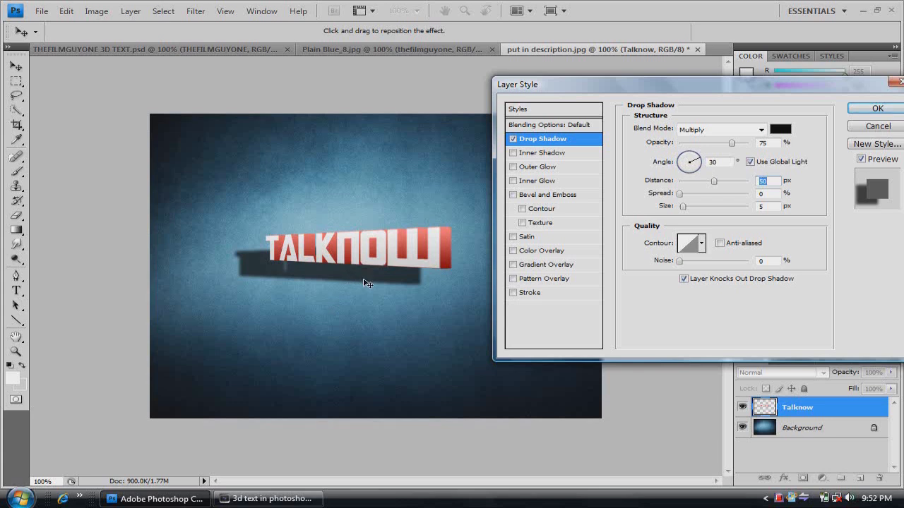
left_click_drag(363, 281, 375, 297)
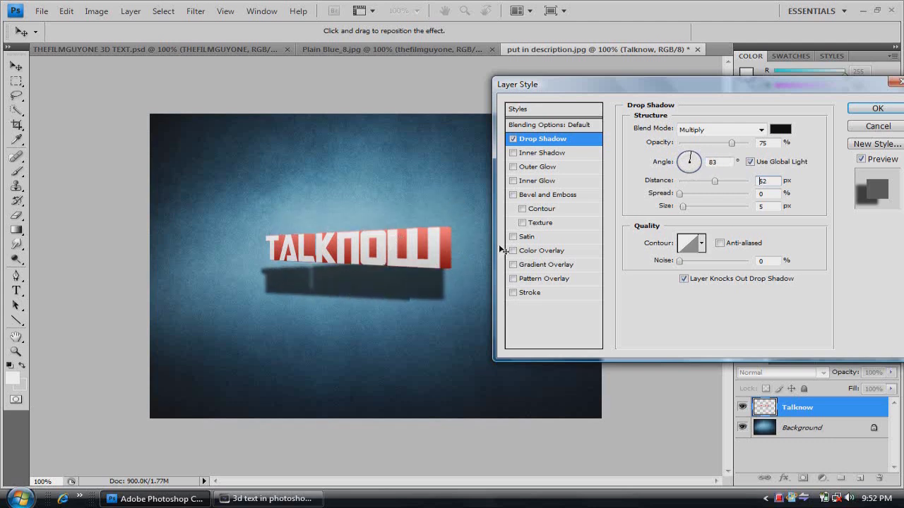
left_click_drag(700, 161, 682, 160)
left_click(682, 194)
left_click_drag(682, 195, 685, 195)
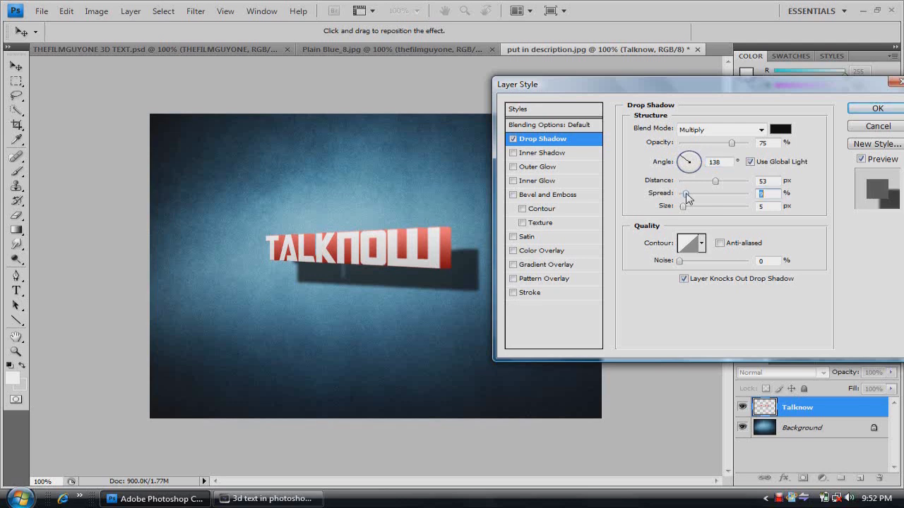
mouse_move(685, 196)
left_mouse_down()
mouse_move(698, 201)
mouse_move(685, 208)
mouse_move(694, 210)
left_mouse_up()
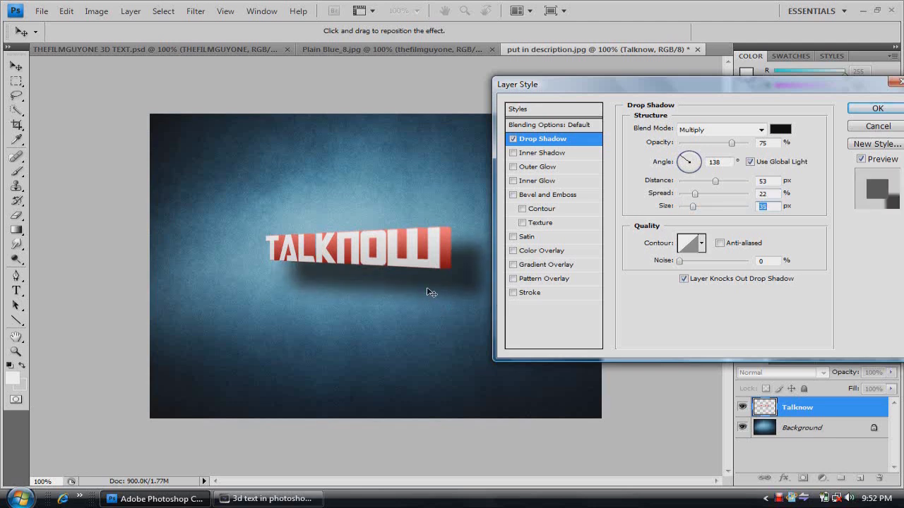
left_click_drag(428, 286, 415, 285)
left_click_drag(720, 89, 662, 94)
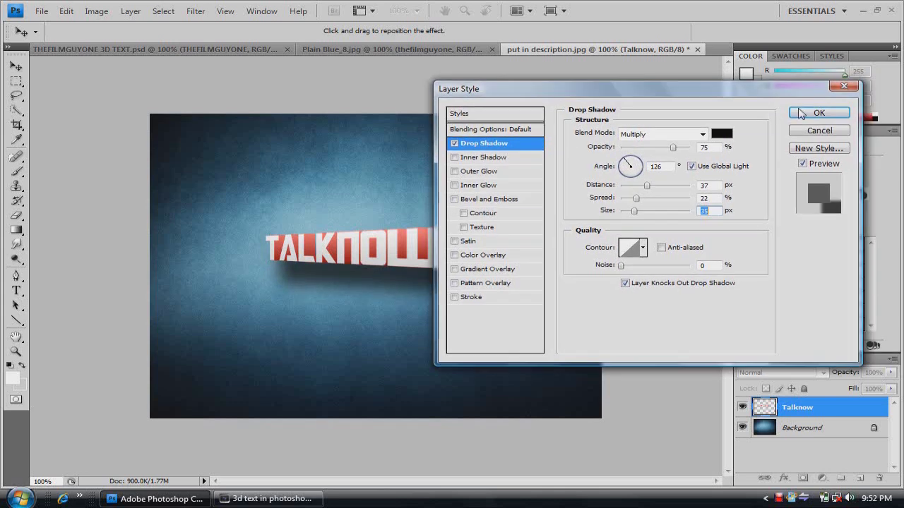
left_click(818, 114)
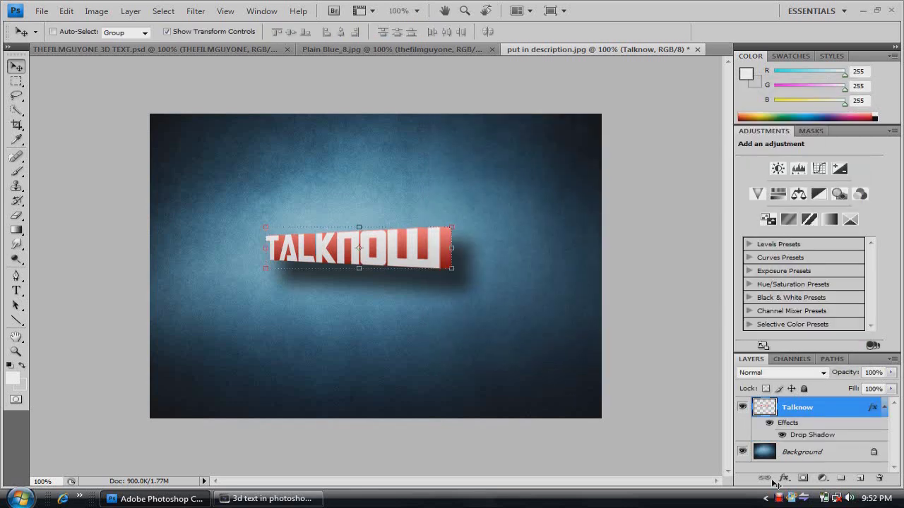
Step: Shift the shadowed TALKNOW text slightly lower on the blue background, then minimize Photoshop
left_click(884, 408)
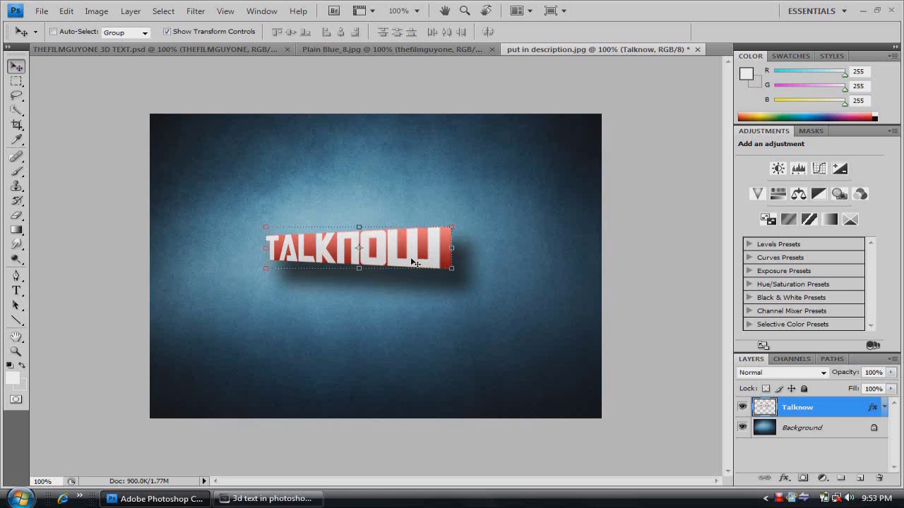
key("ctrl+alt+shift+t")
key("ctrl+alt+shift+t")
key("ctrl+alt+shift+t")
key("ctrl+alt+shift+t")
key("ctrl+alt+shift+t")
key("ctrl+alt+shift+t")
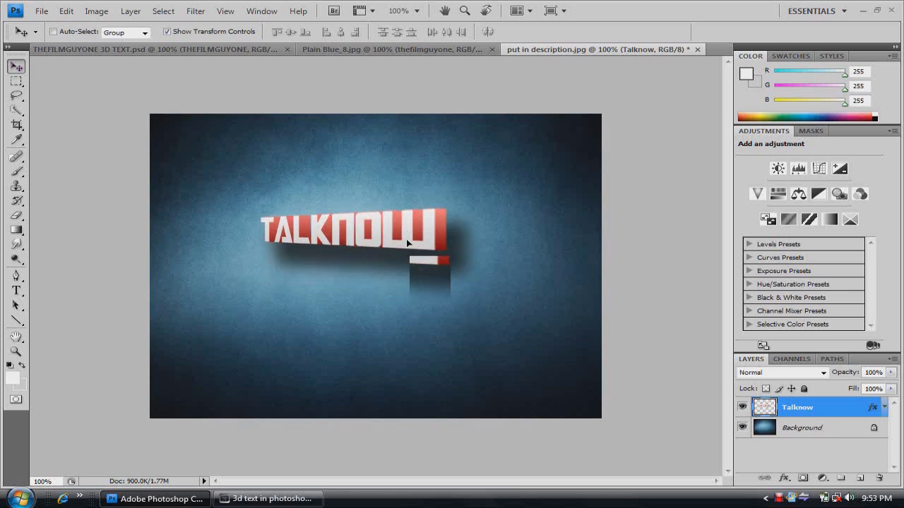
left_click_drag(408, 244, 426, 273)
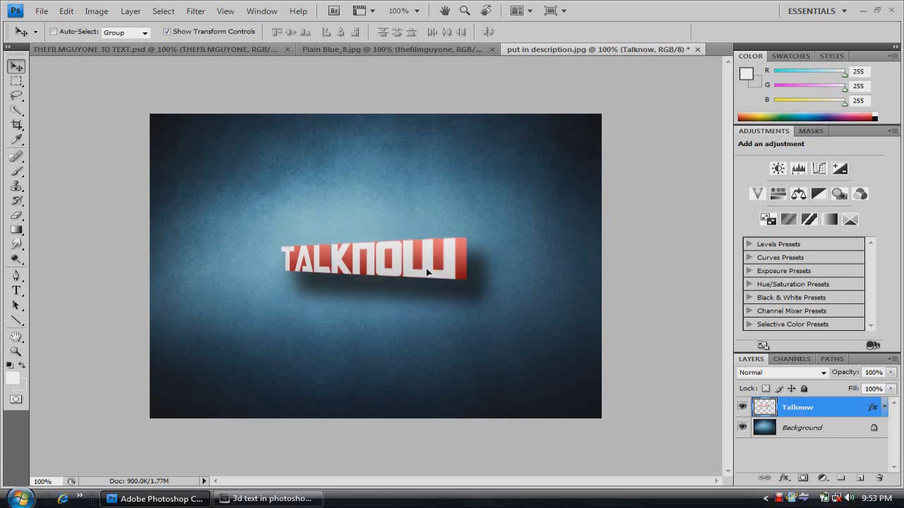
key("ctrl+t")
left_click(742, 428)
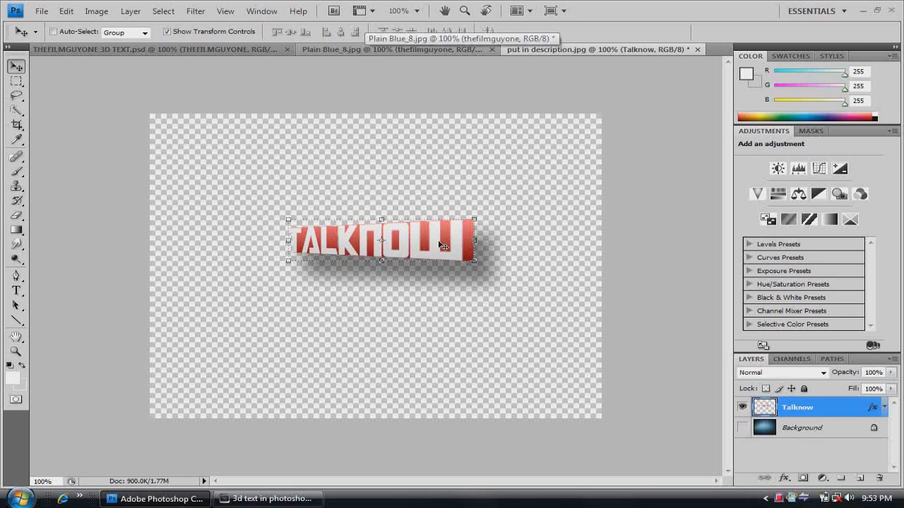
left_click_drag(436, 243, 415, 260)
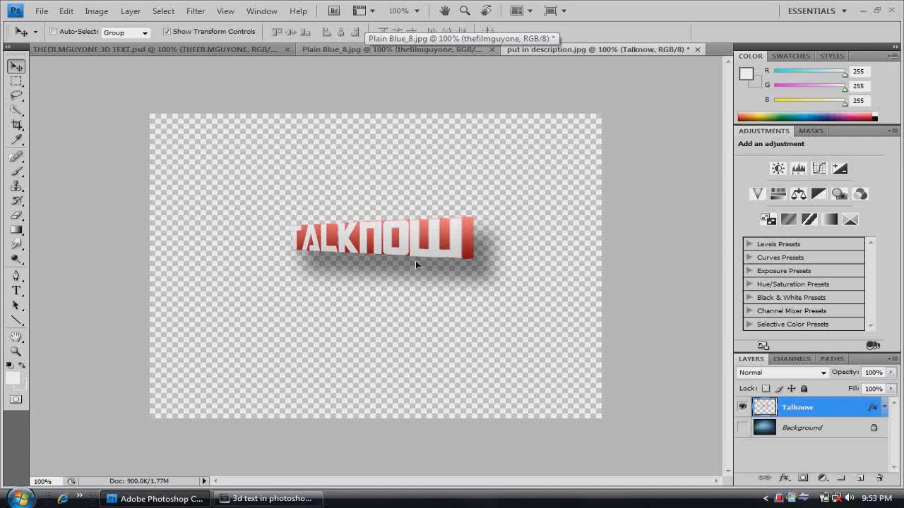
left_click(742, 428)
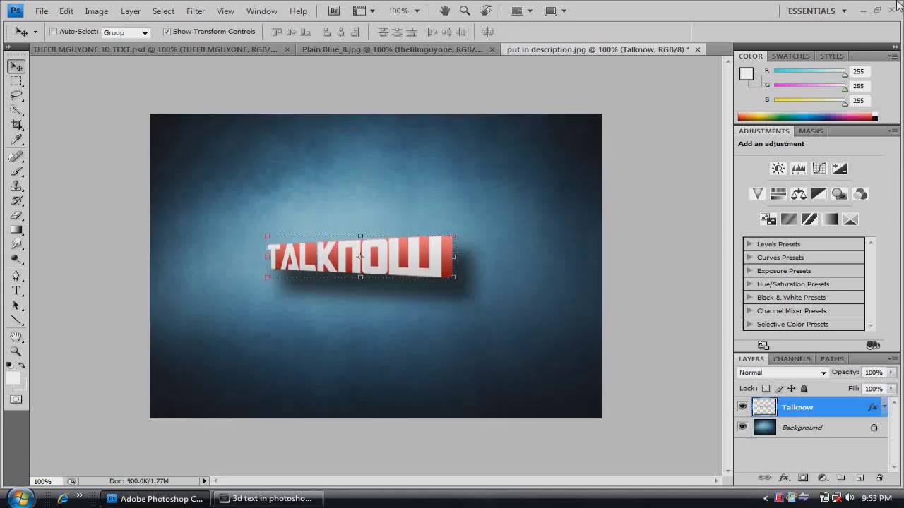
left_click(862, 9)
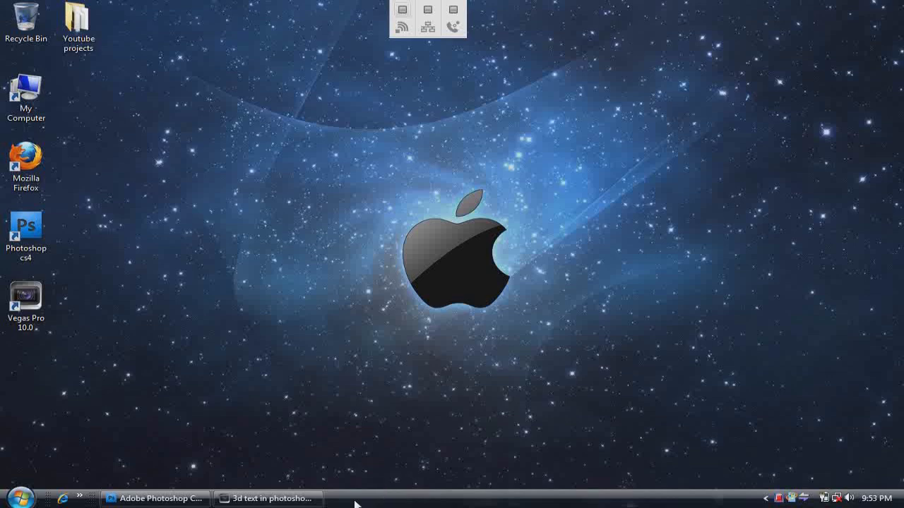
Step: Bring up the Vegas Pro intro project, minimize it, and return to Photoshop
left_click(285, 501)
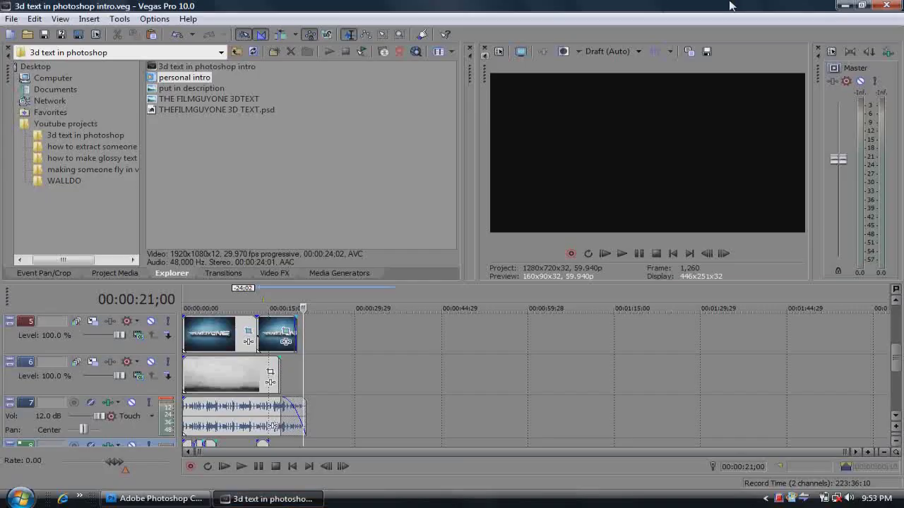
left_click(845, 6)
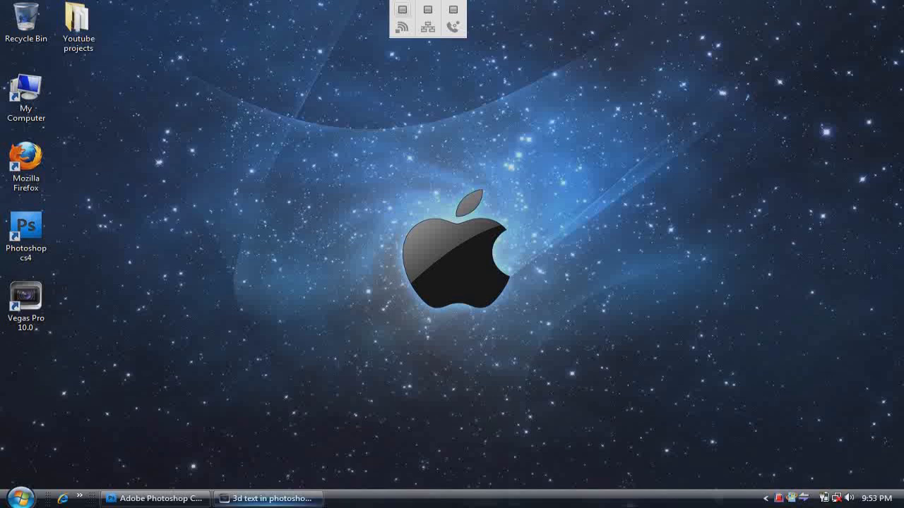
left_click(185, 500)
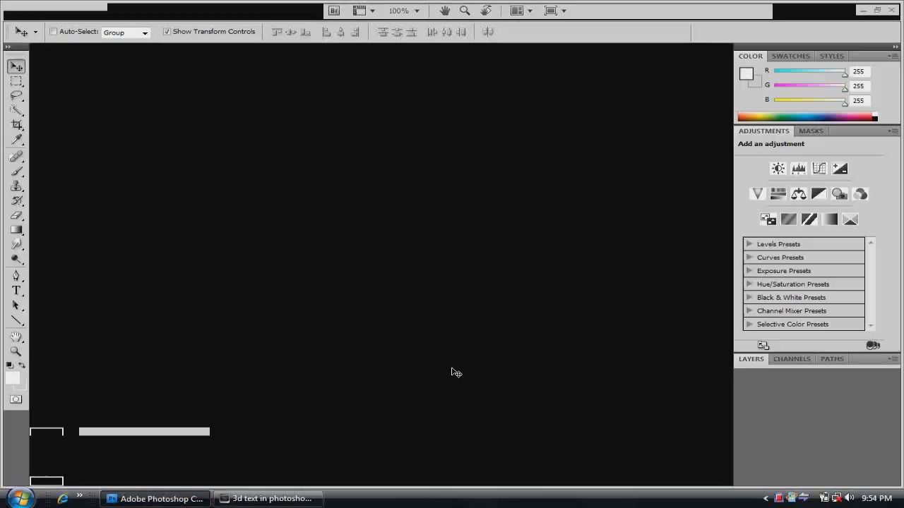